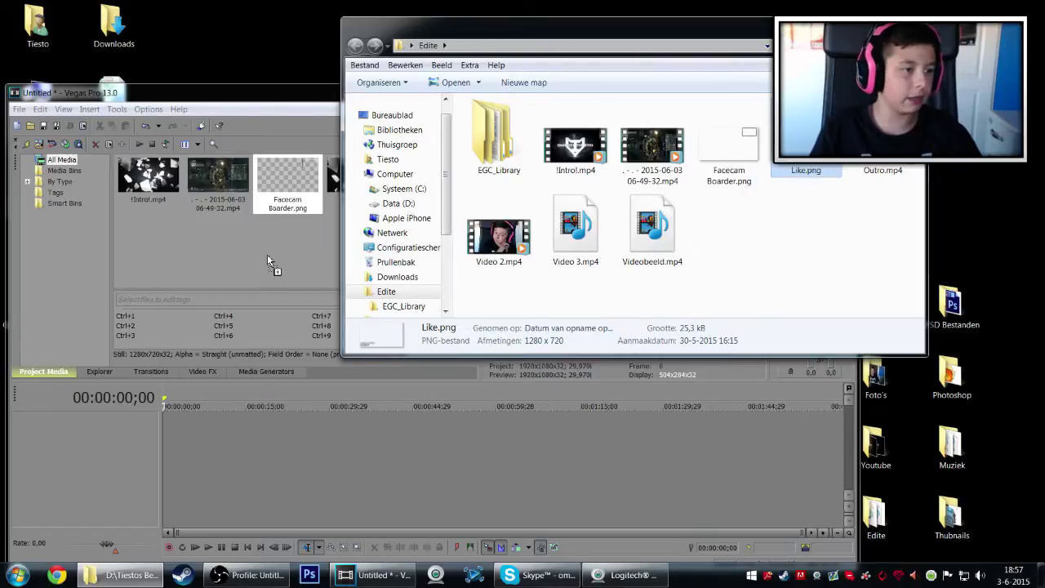
Step: Bring the editor to full screen and place the !Intro!.mp4 clip at the start of the timeline
left_click(906, 25)
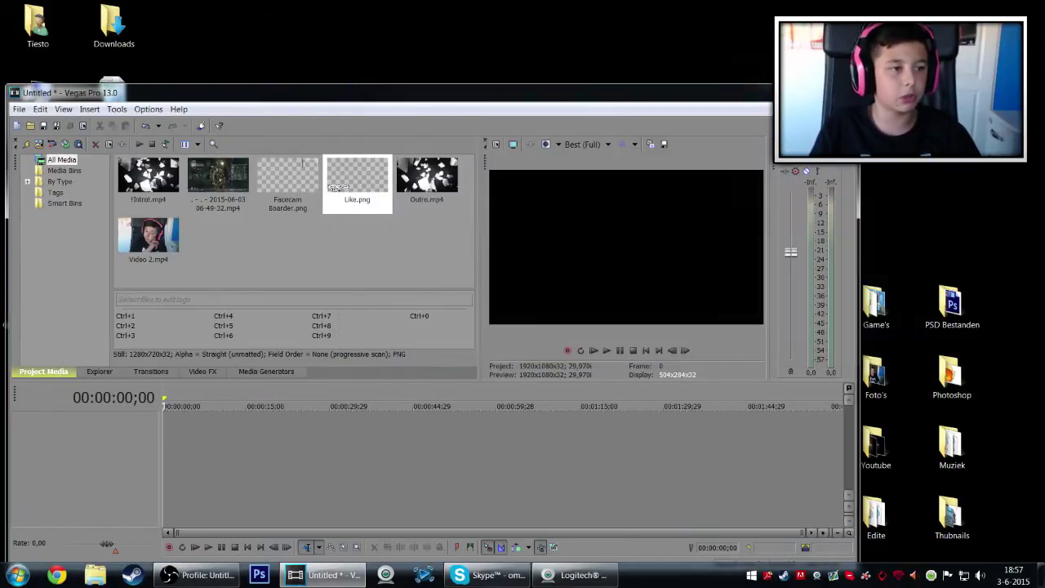
left_click(812, 90)
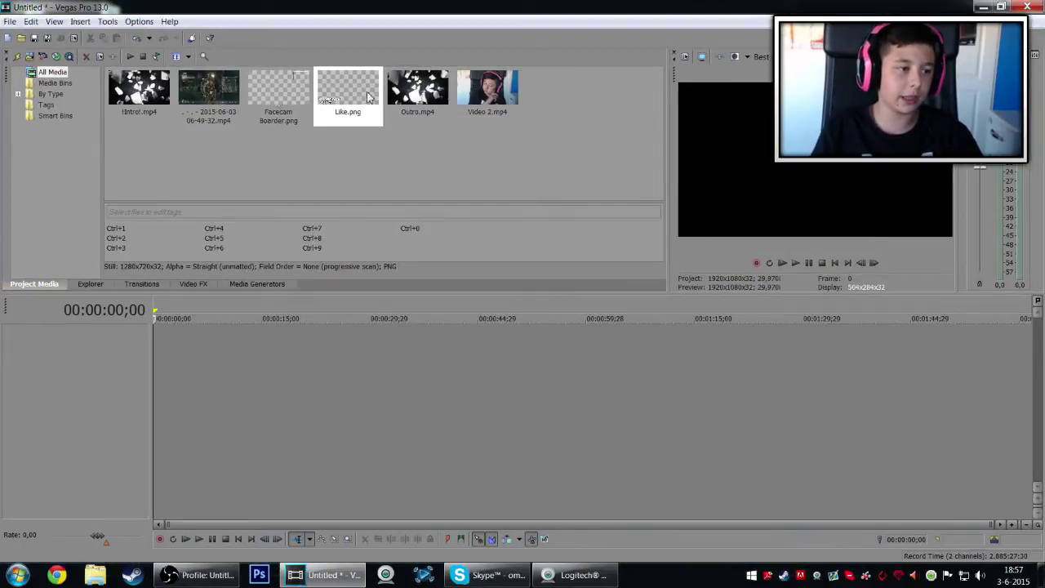
left_click_drag(139, 90, 158, 338)
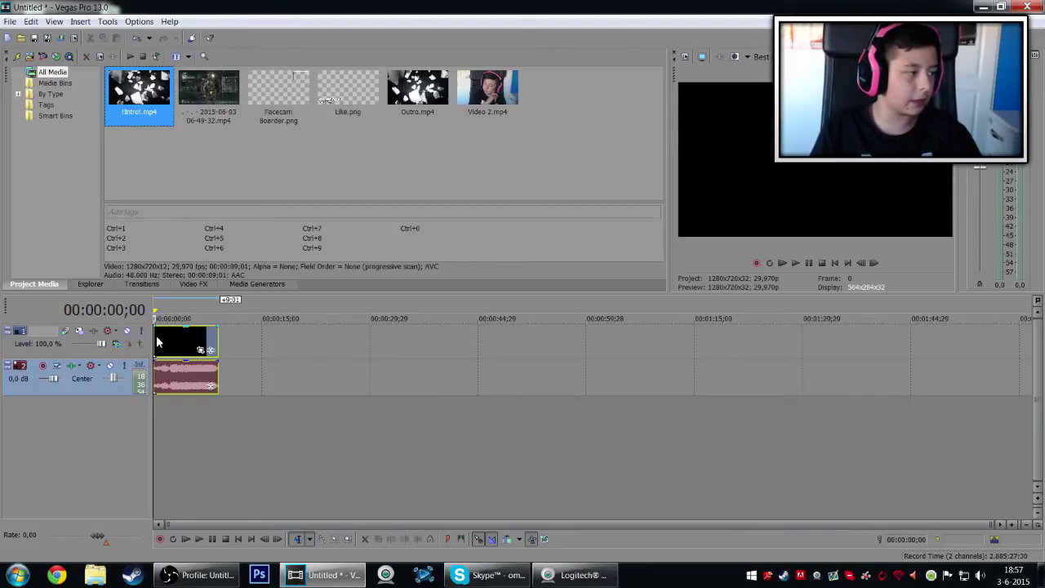
Step: Add Video 2.mp4 on new tracks directly after the intro and set its audio track volume to 12 dB
left_click_drag(487, 97, 227, 423)
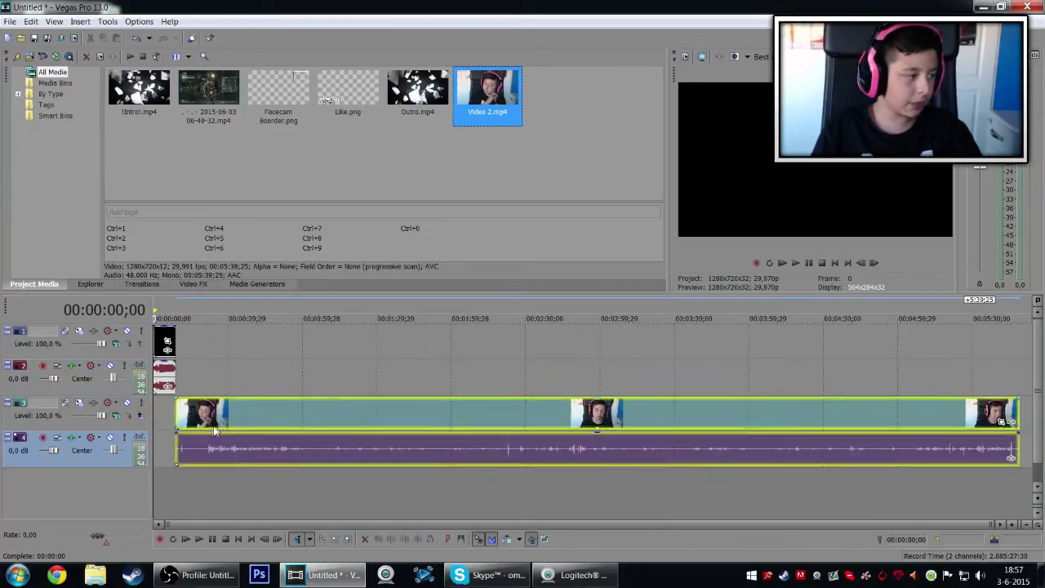
scroll(224, 414, "up", 6)
left_click_drag(51, 456, 347, 459)
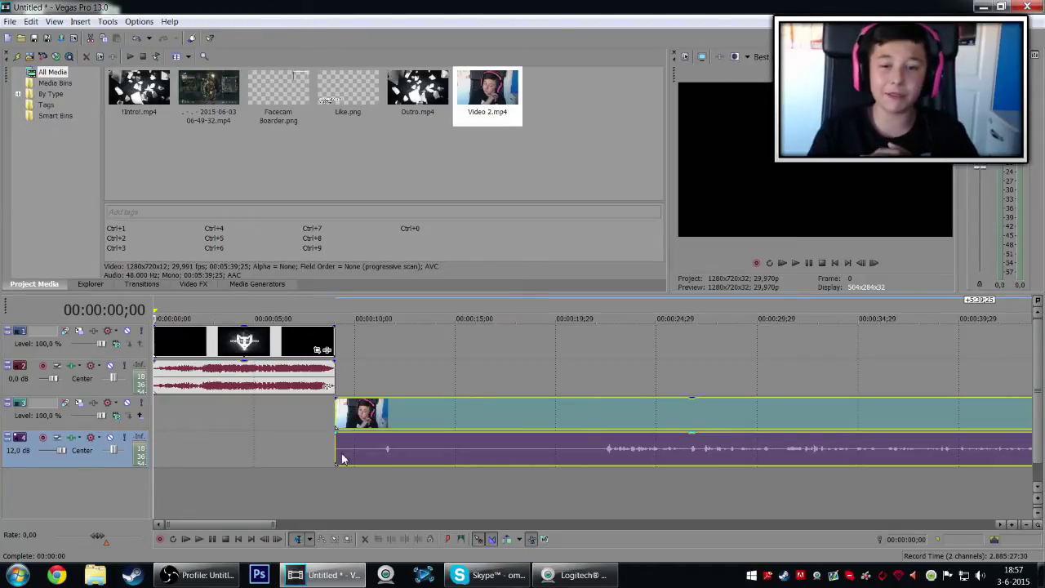
scroll(345, 451, "up", 1)
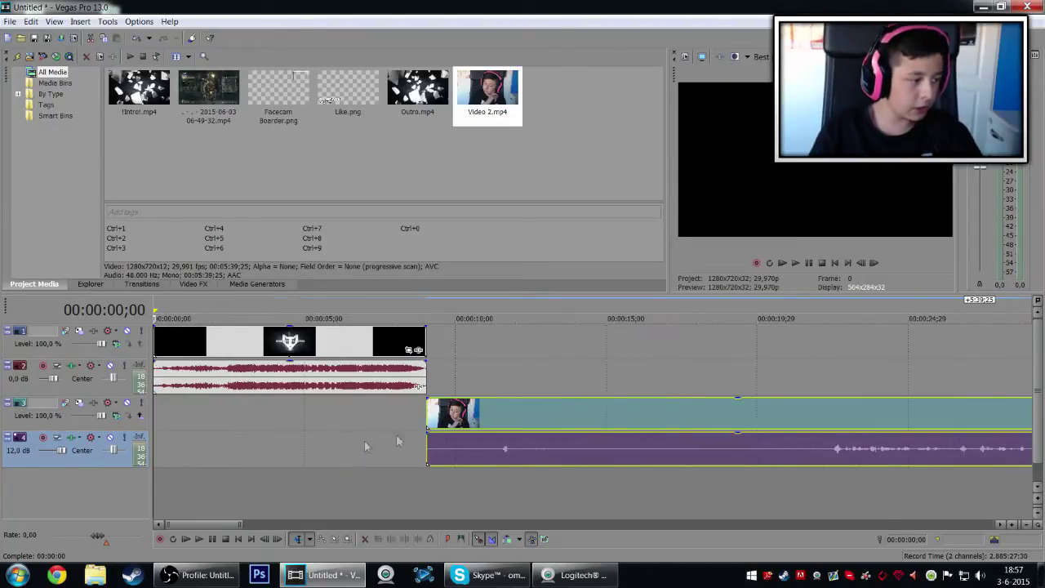
Step: Apply the saved Facecam preset to the Video 2 clip with Event Pan/Crop
scroll(396, 441, "down", 6)
left_click(1005, 426)
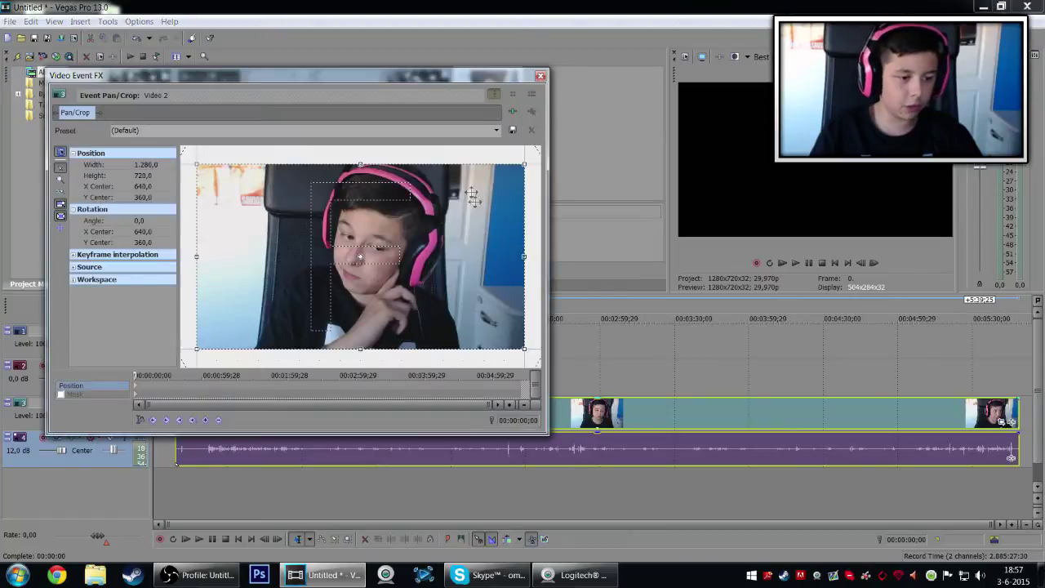
left_click(498, 131)
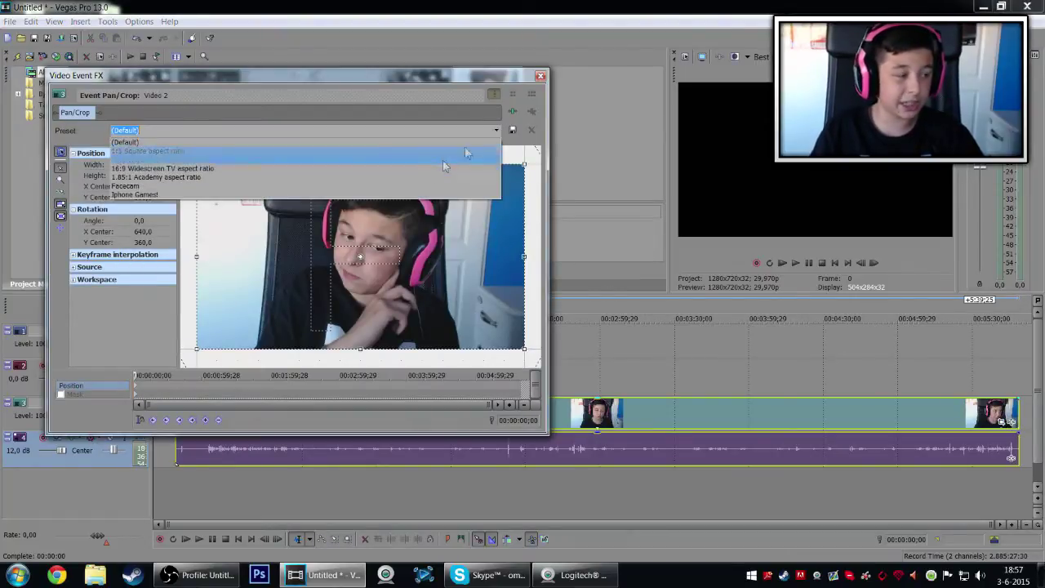
left_click(406, 196)
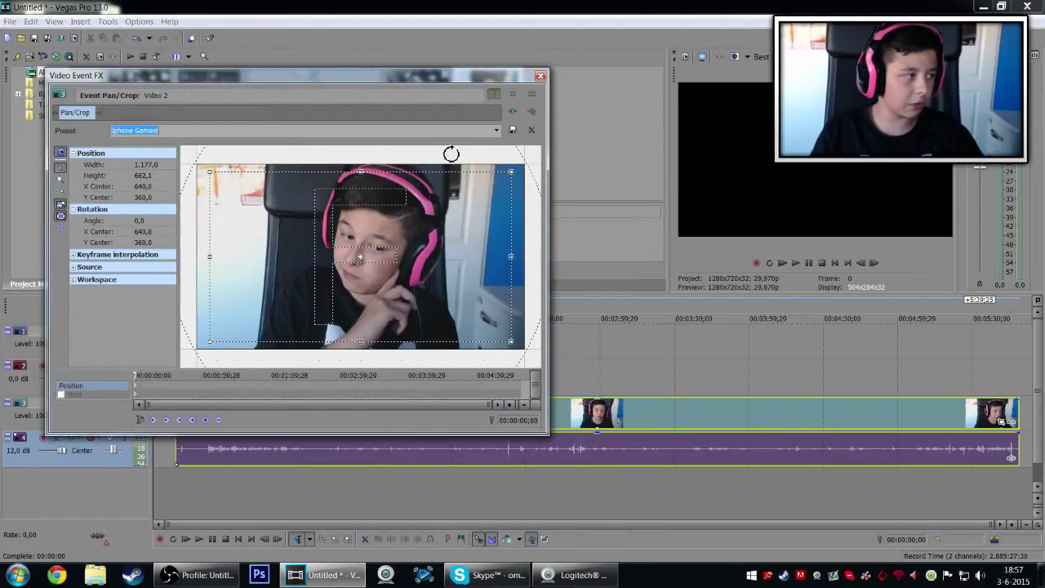
left_click(495, 131)
left_click(453, 187)
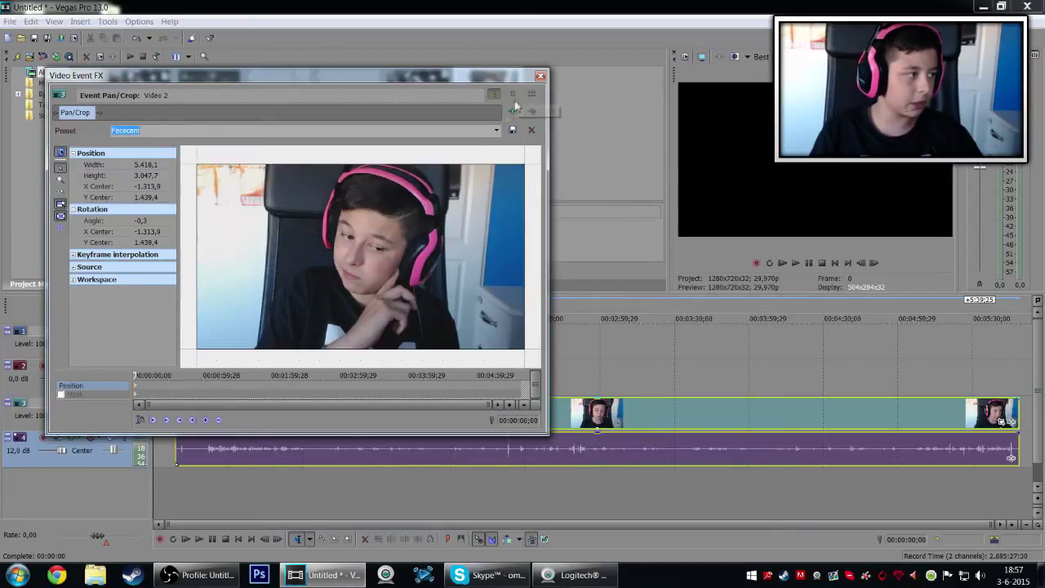
left_click(541, 77)
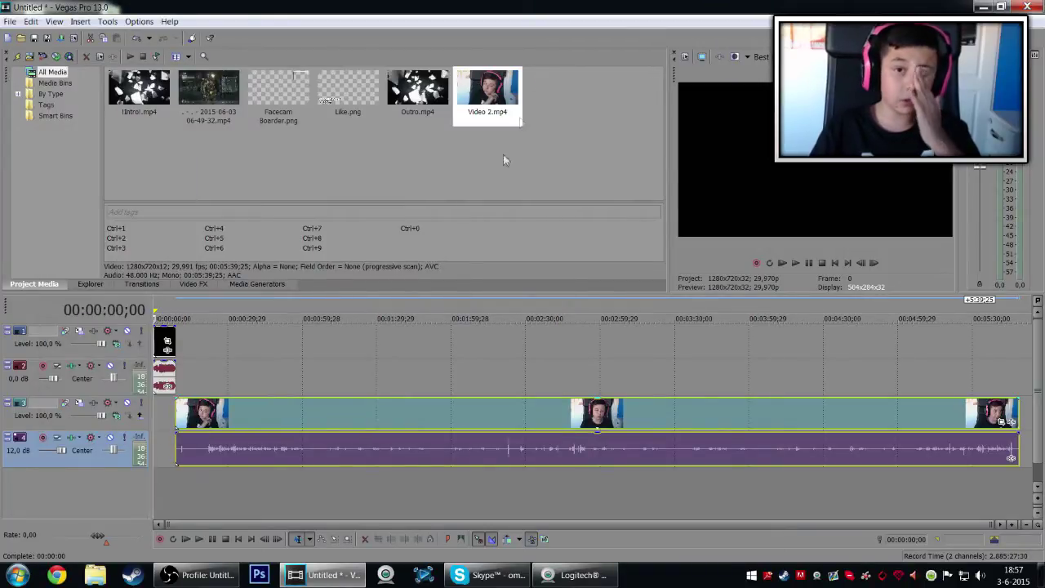
Step: Trim the start of the Video 2 clip to its first audio spike at 00:00:11;16
scroll(321, 455, "up", 8)
left_click(387, 457)
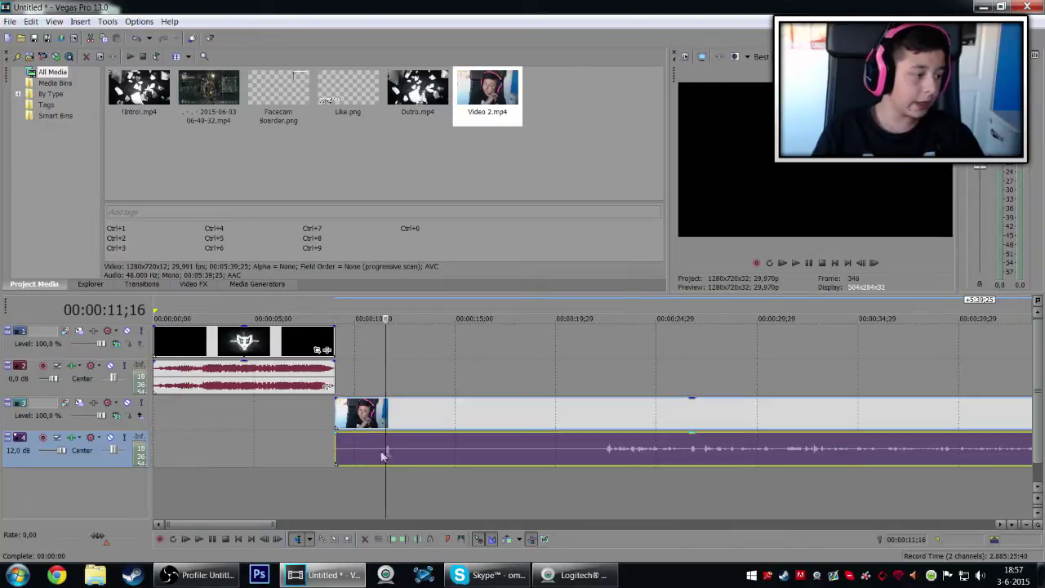
left_click_drag(338, 452, 487, 458)
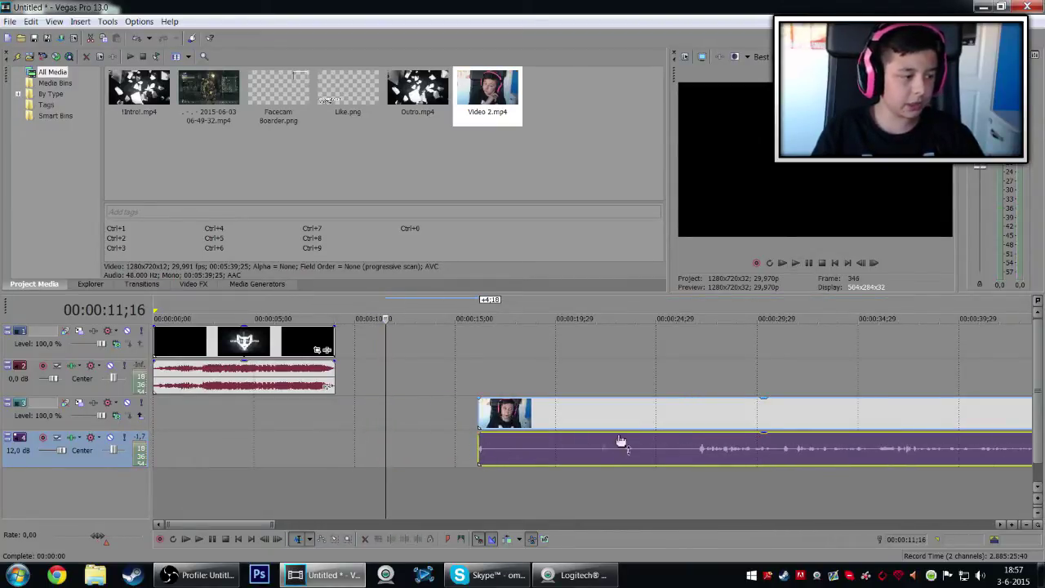
left_click_drag(873, 420, 973, 413)
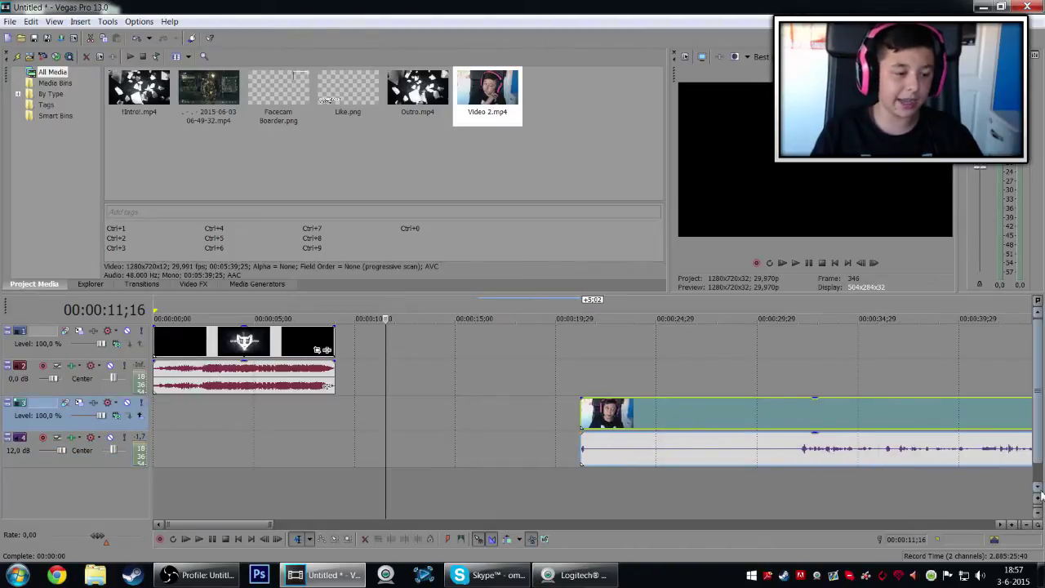
left_click_drag(208, 90, 337, 494)
left_click_drag(650, 422, 714, 418)
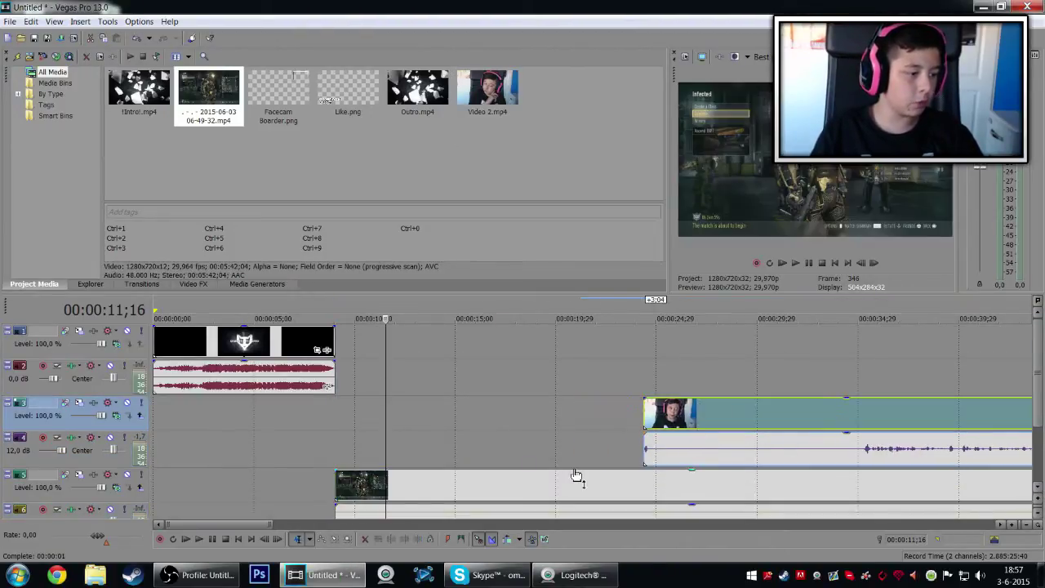
Step: Examine the match countdown near the start of the gameplay clip at several cursor positions, ending at 00:00:16;05
left_click(561, 482)
left_click(546, 483)
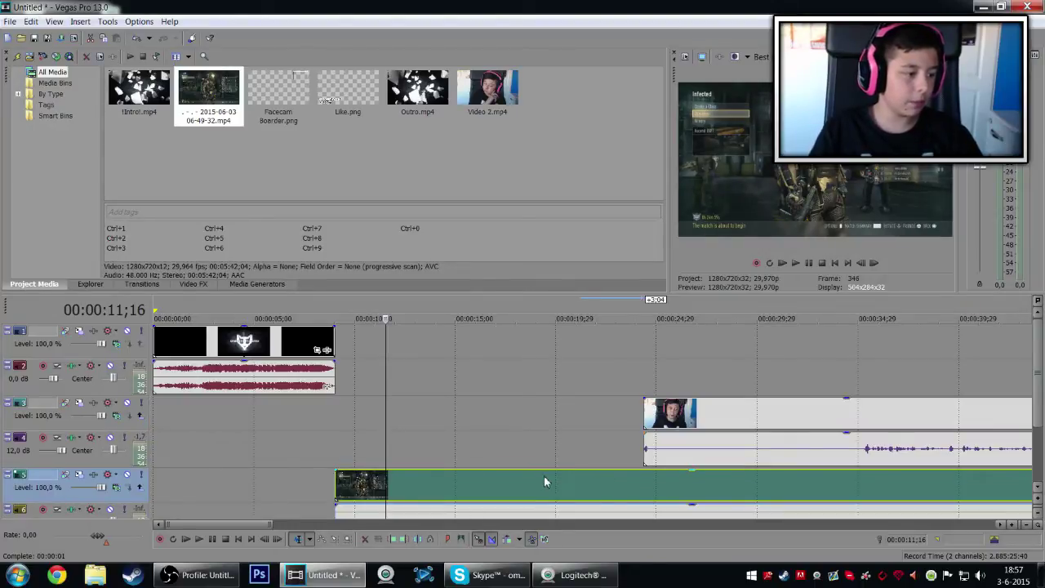
left_click(536, 491)
left_click(528, 491)
left_click(523, 488)
left_click(514, 491)
left_click(507, 493)
left_click(497, 492)
left_click(488, 491)
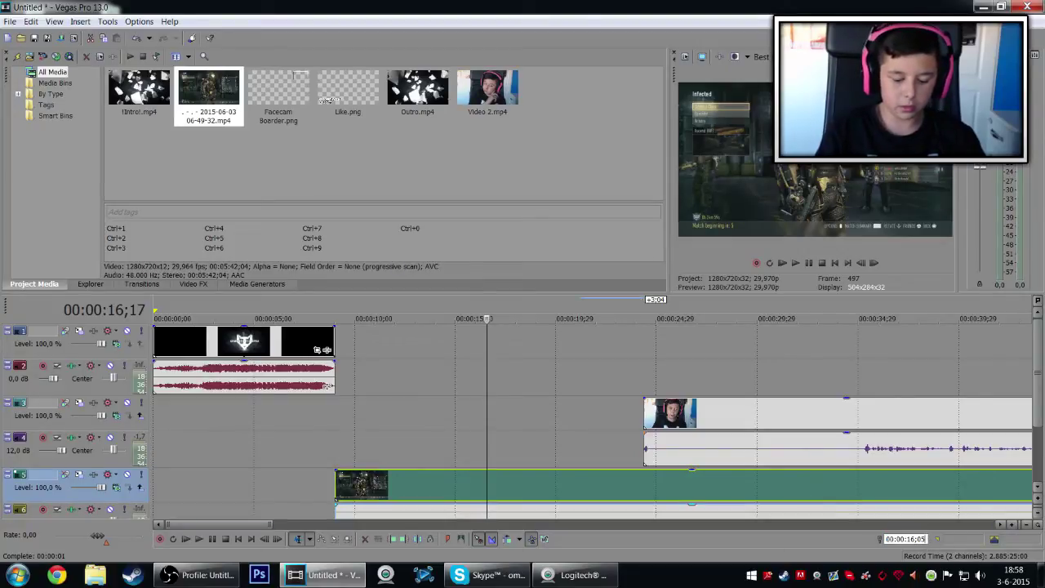
key("Return")
Step: Check the gameplay countdown at cursor positions 00:00:16;10 and 00:00:16;16
left_click(924, 540)
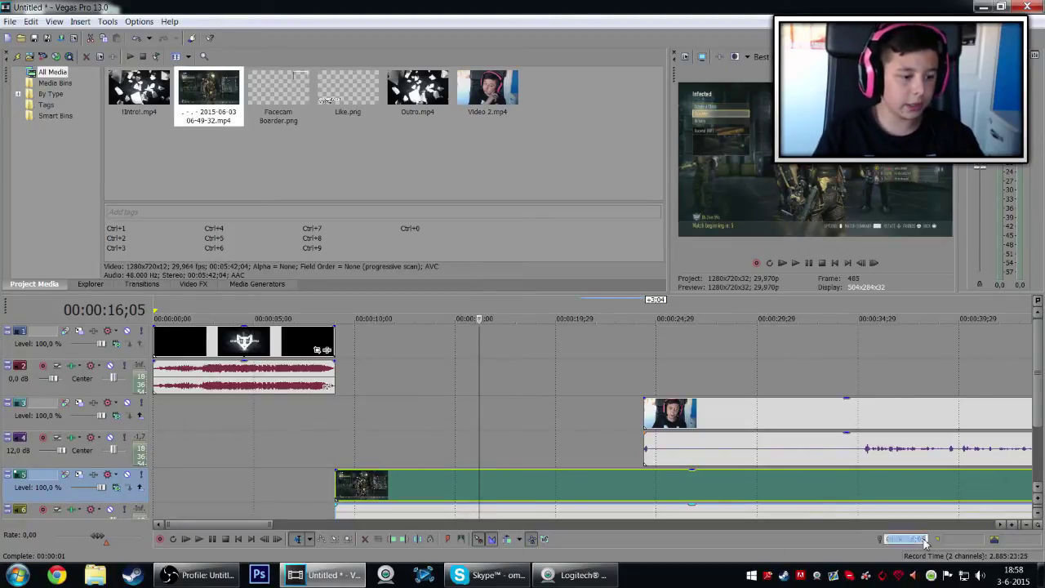
key("BackSpace")
key("BackSpace")
type("1")
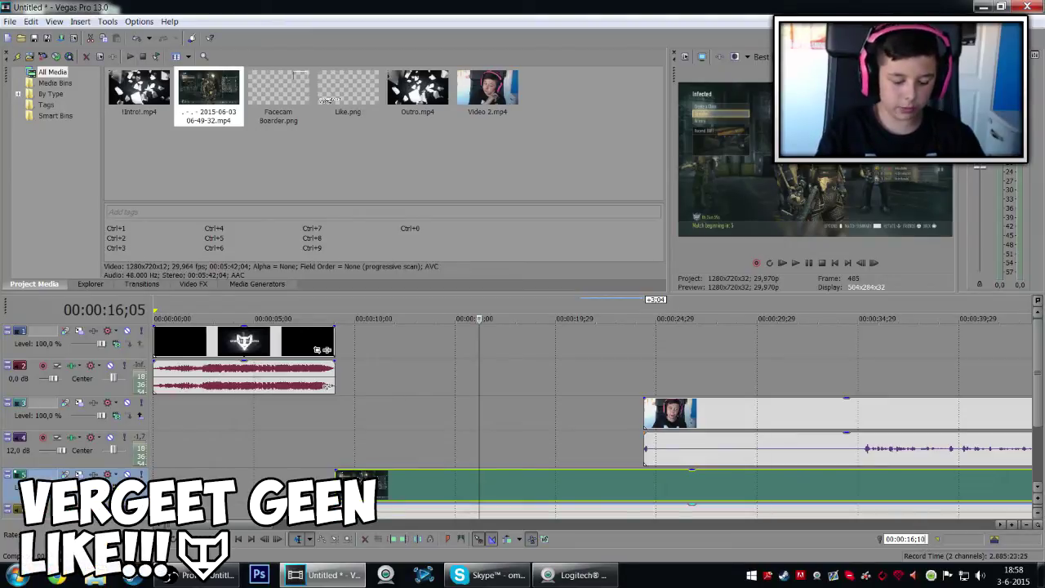
key("Return")
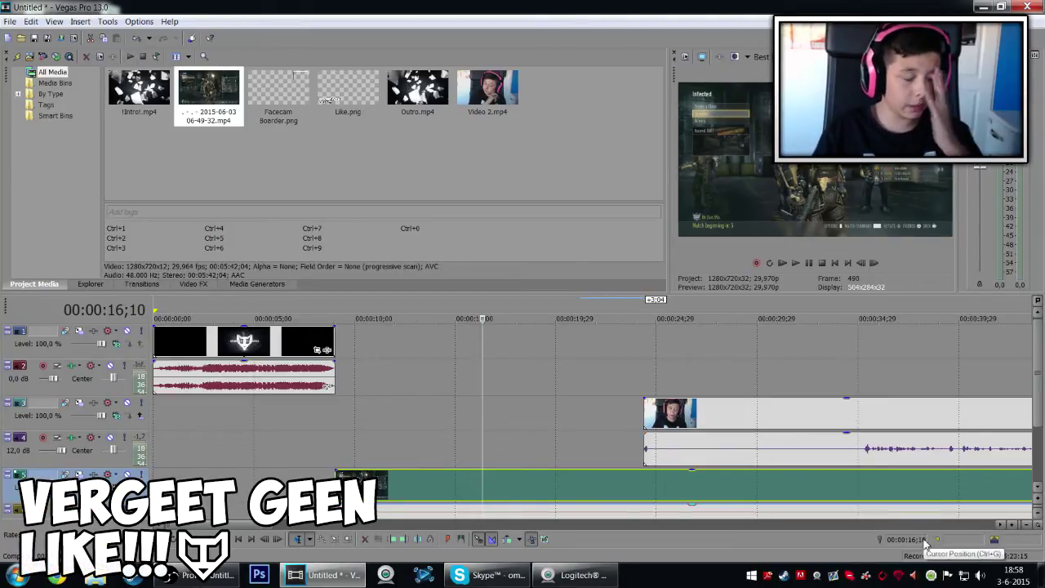
left_click(924, 540)
left_click(924, 541)
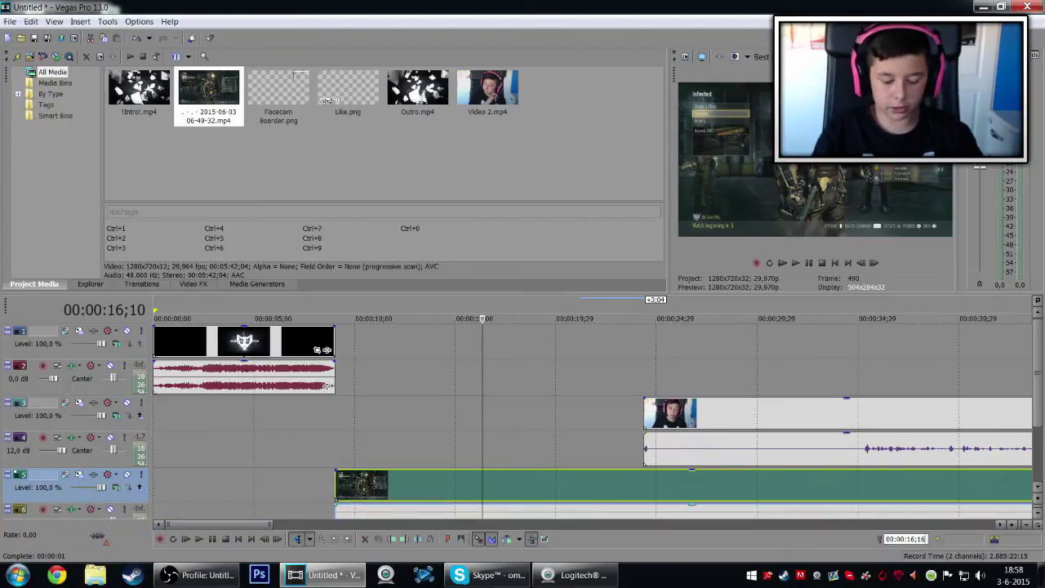
key("Return")
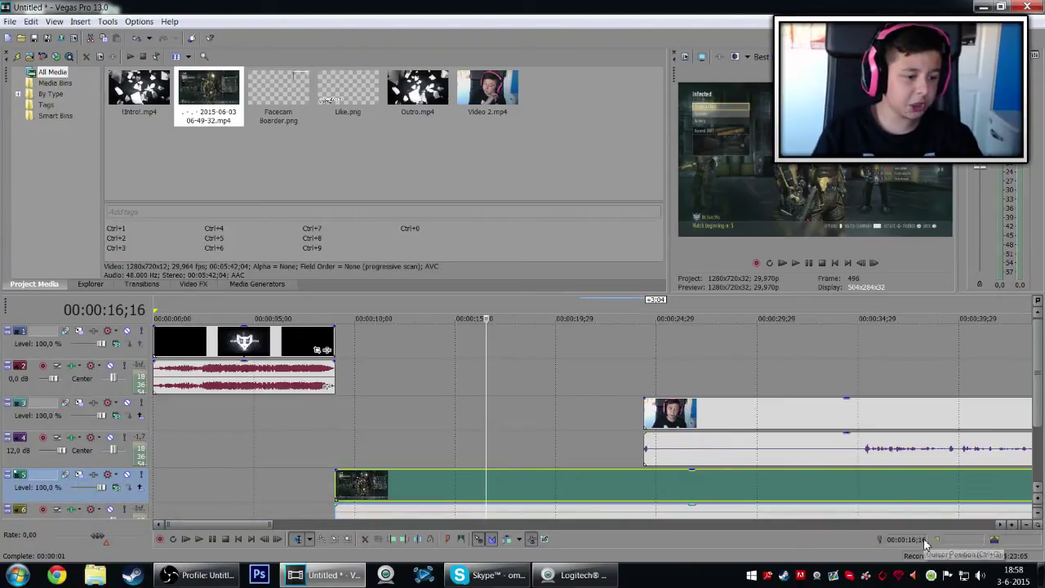
Step: Trim the start of the gameplay clip to 00:00:16;16 and align the start of Video 2 with it
left_click(925, 541)
type("5")
key("Return")
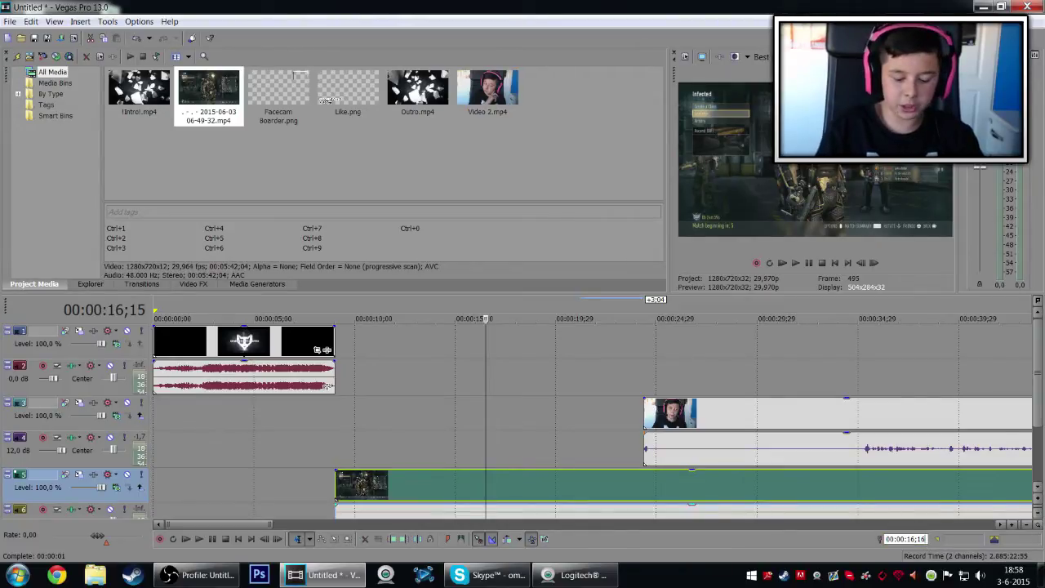
key("Return")
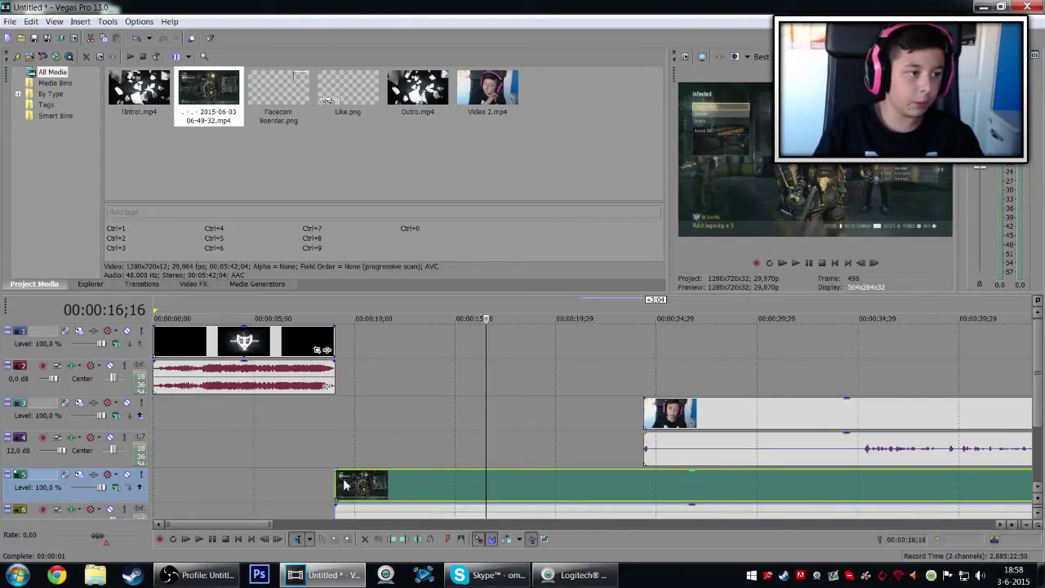
left_click_drag(336, 484, 488, 484)
left_click_drag(724, 418, 566, 434)
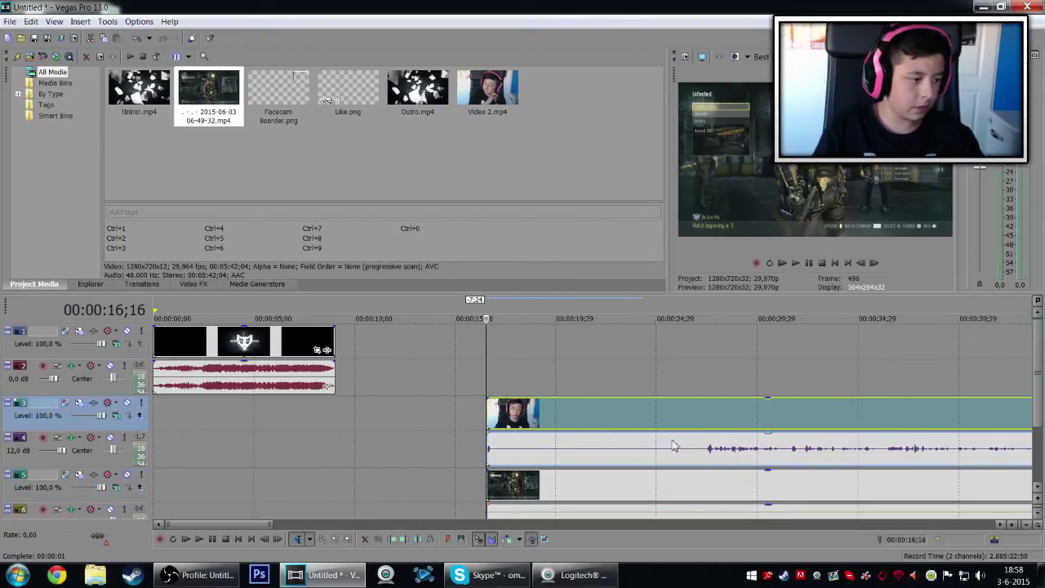
Step: Play the aligned clips and locate the start of the speech in the Video 2 audio, placing the cursor at 00:00:27;15
key("space")
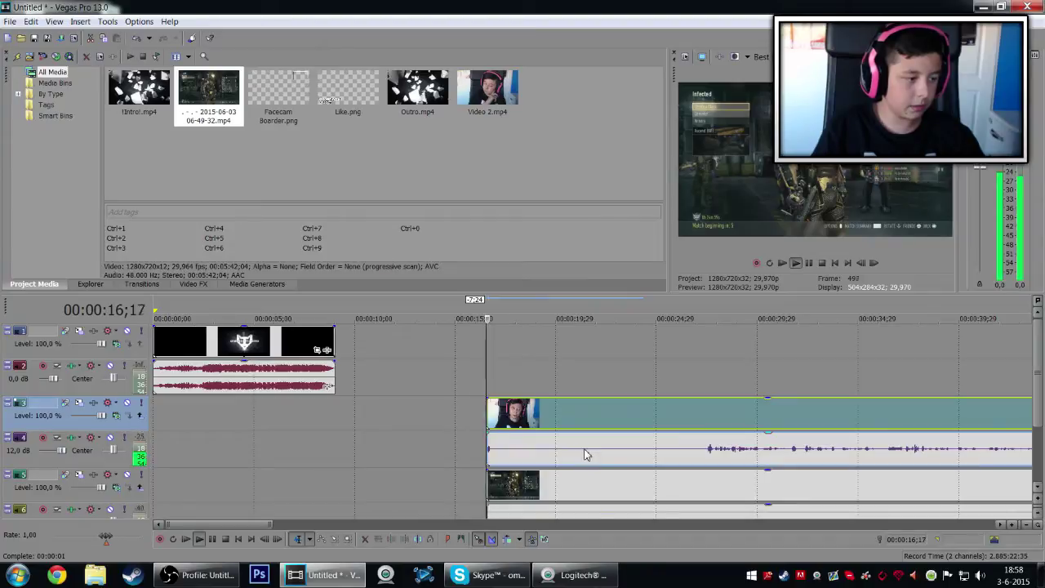
left_click(738, 452)
key("space")
scroll(683, 451, "up", 3)
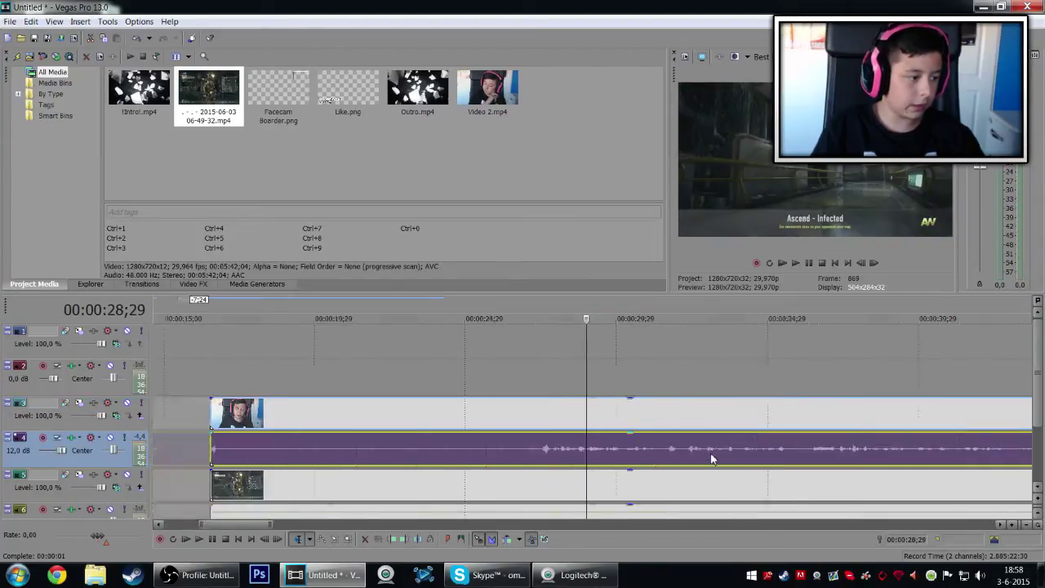
left_click(528, 456)
scroll(528, 456, "down", 3)
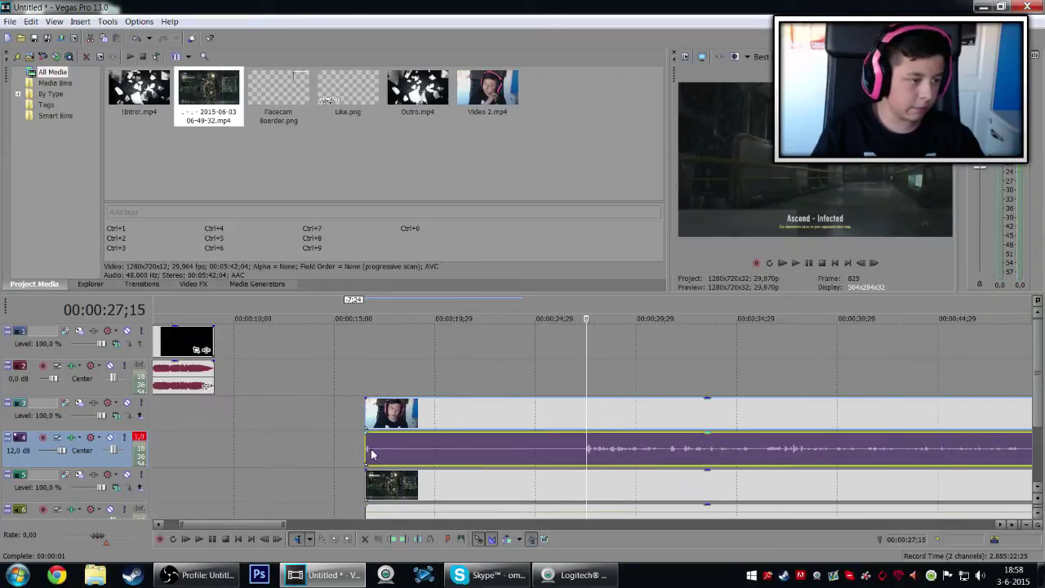
Step: Trim the start of the Video 2 clip to 00:00:27;15, just before the speech begins
left_click(364, 451)
left_click_drag(364, 451, 569, 455)
left_click(586, 455)
scroll(596, 455, "up", 8)
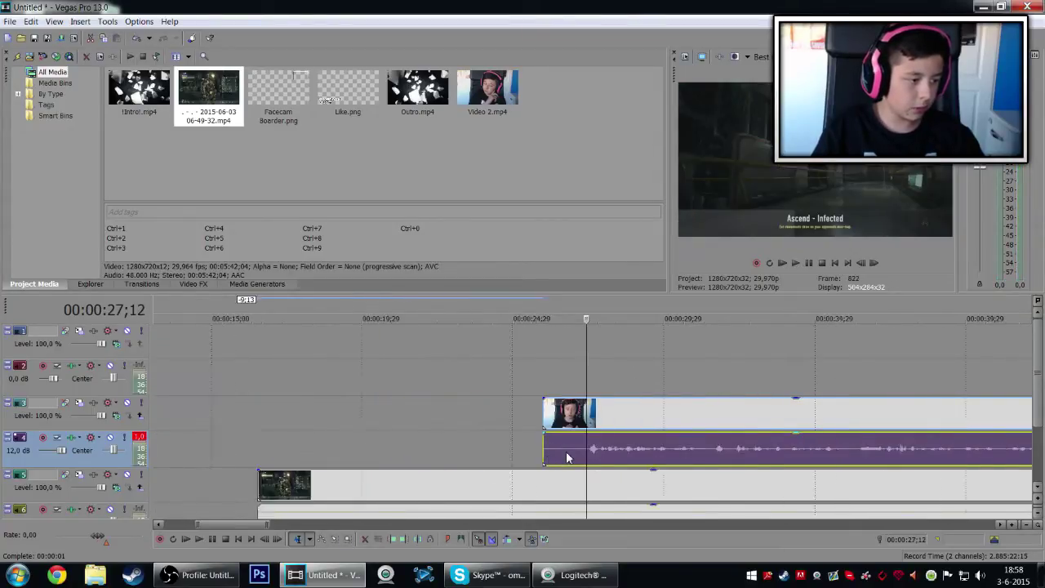
left_click(594, 455)
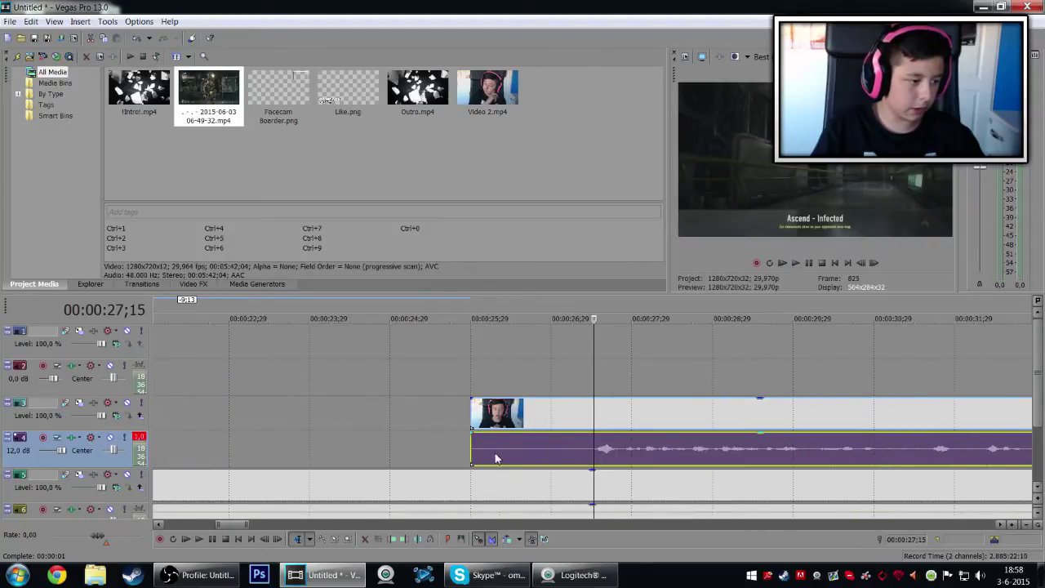
left_click_drag(473, 449, 594, 450)
scroll(570, 458, "down", 2)
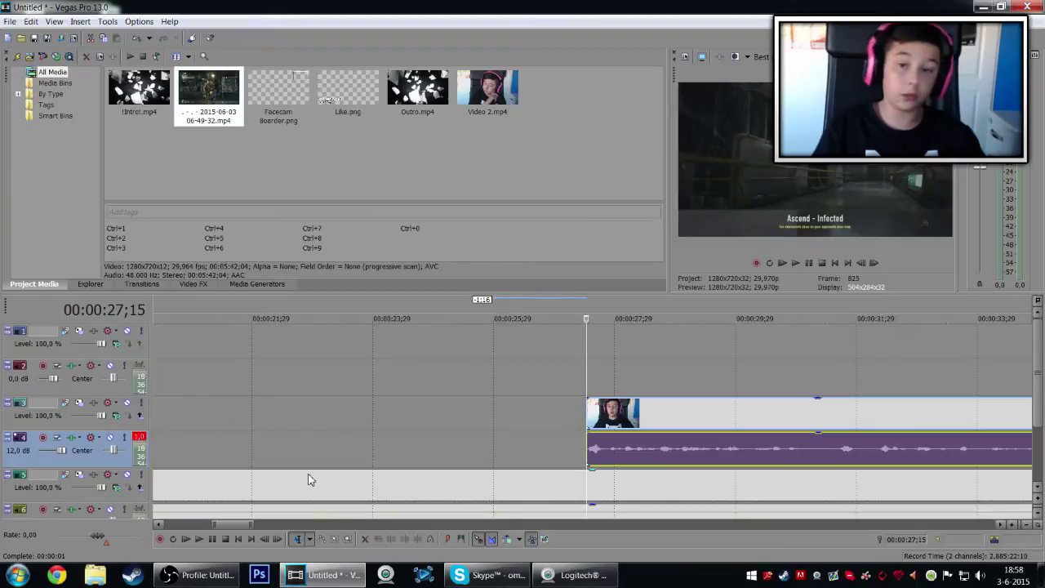
Step: Trim the start of the gameplay clip to 00:00:27;15 and move both clips back against the end of the intro
scroll(308, 480, "down", 3)
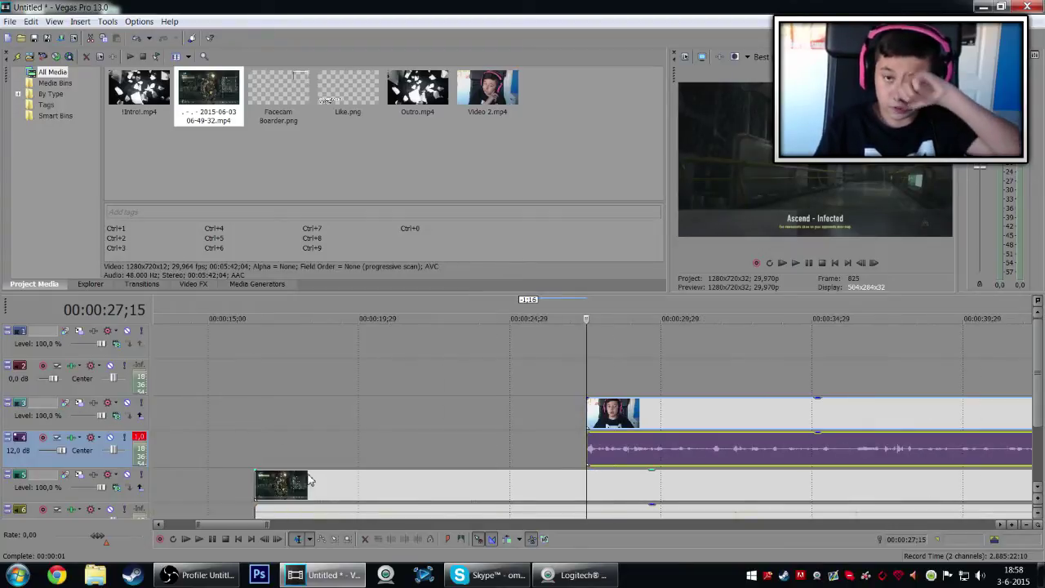
left_click_drag(258, 488, 586, 480)
scroll(704, 438, "down", 1)
left_click_drag(707, 428, 312, 433)
left_click_drag(705, 478, 336, 483)
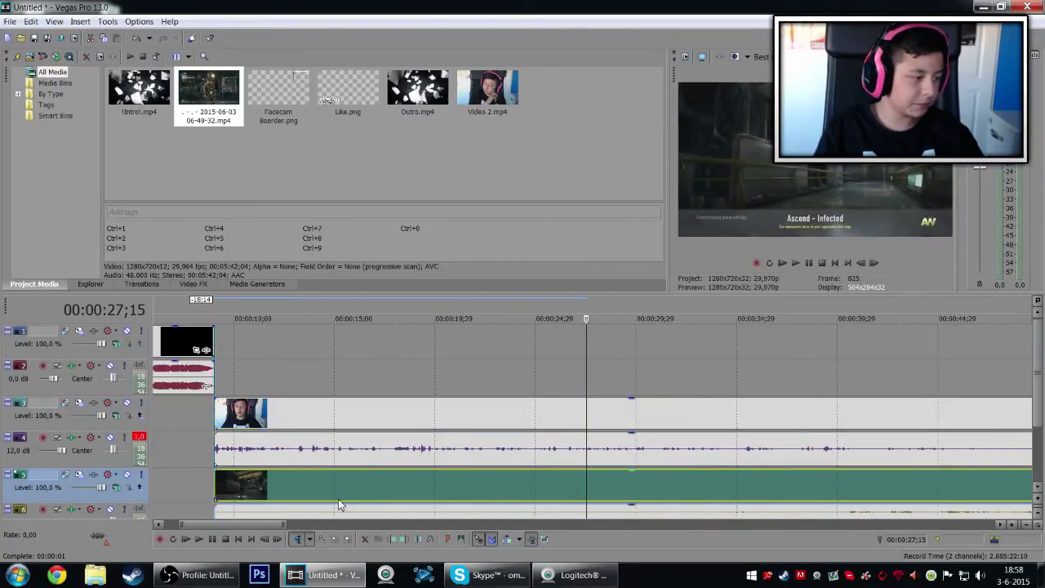
Step: Trim the end of the Video 2 clip to the end of the gameplay clip and play back the last second
left_click_drag(254, 527, 926, 487)
scroll(917, 482, "up", 1)
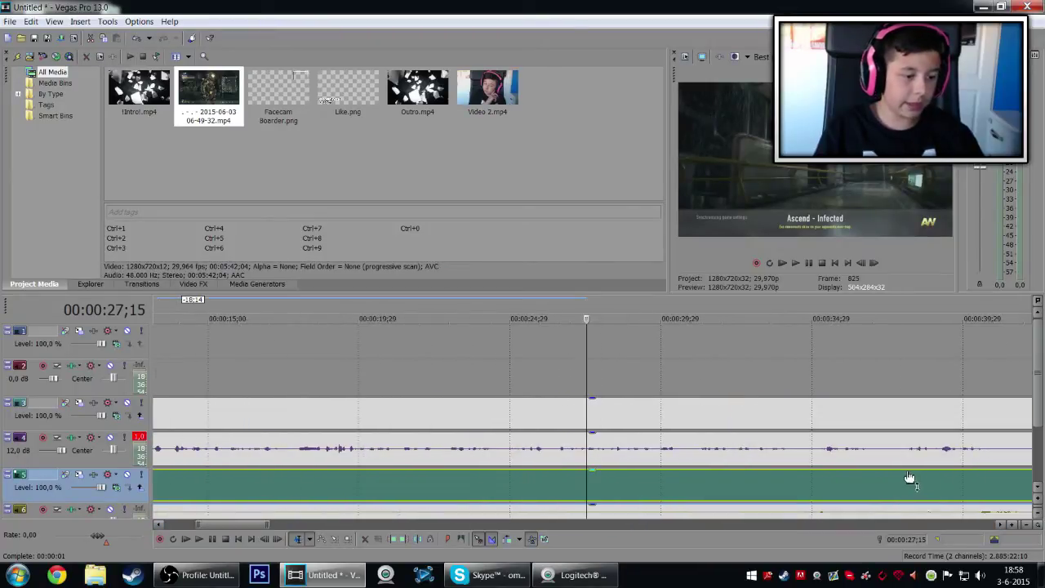
left_click_drag(217, 524, 906, 495)
left_click_drag(649, 453, 573, 450)
left_click(552, 458)
key("space")
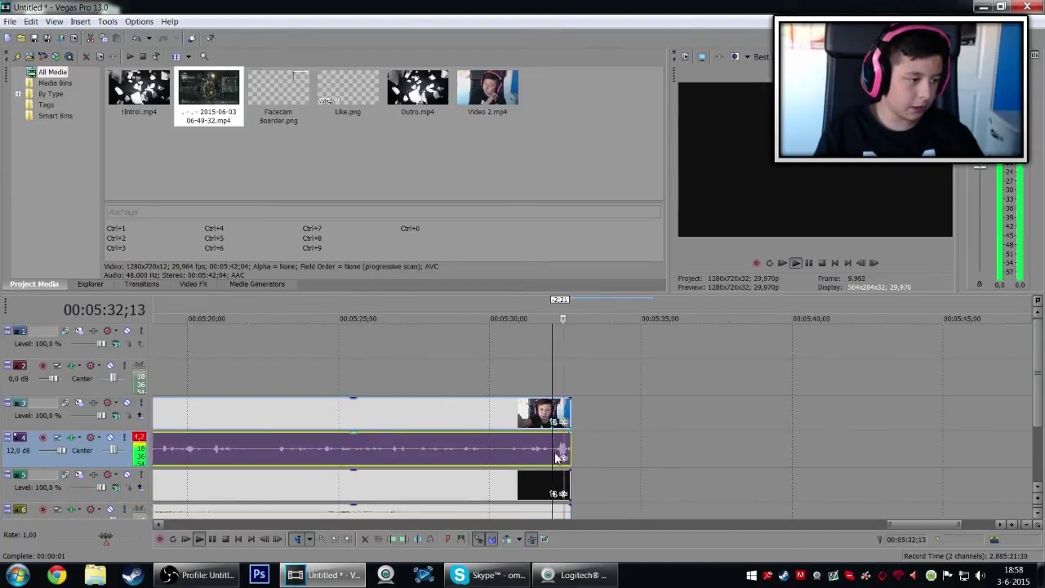
Step: Place Facecam Boarder.png on a new track above the intro track, starting where the intro ends
key("space")
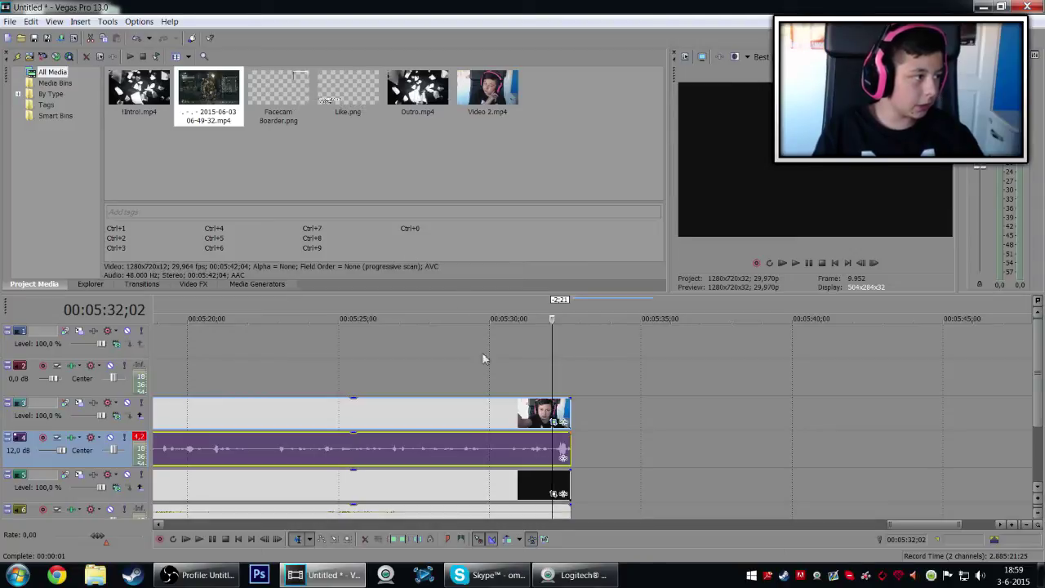
left_click_drag(909, 526, 144, 529)
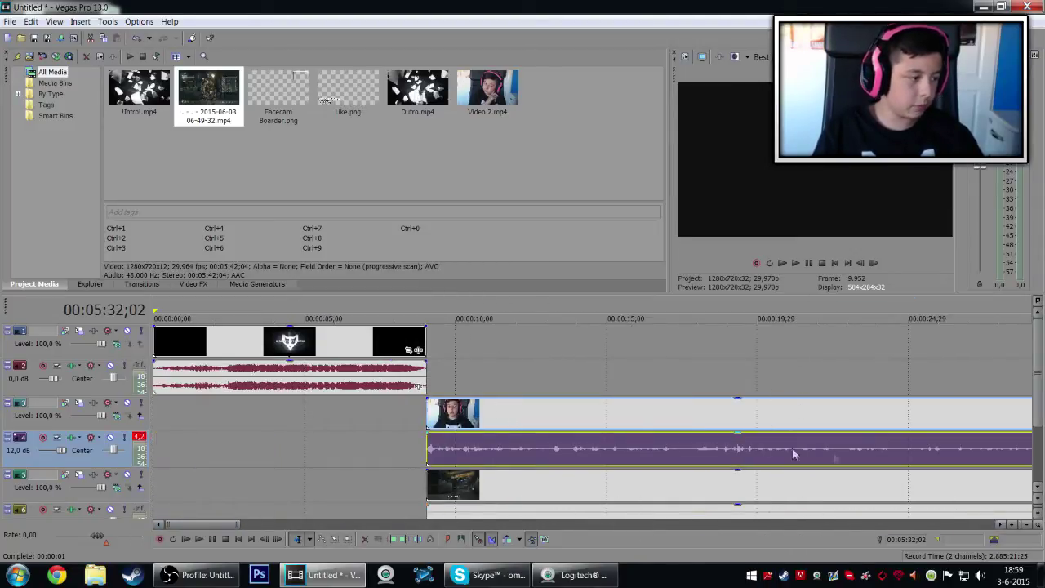
double_click(1036, 487)
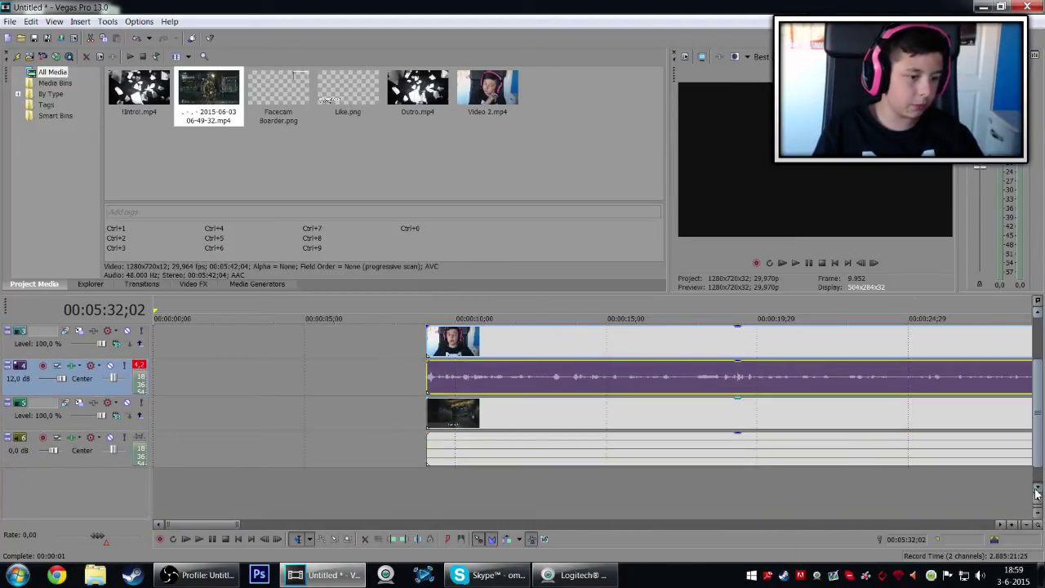
left_click(1036, 314)
left_click_drag(286, 92, 432, 341)
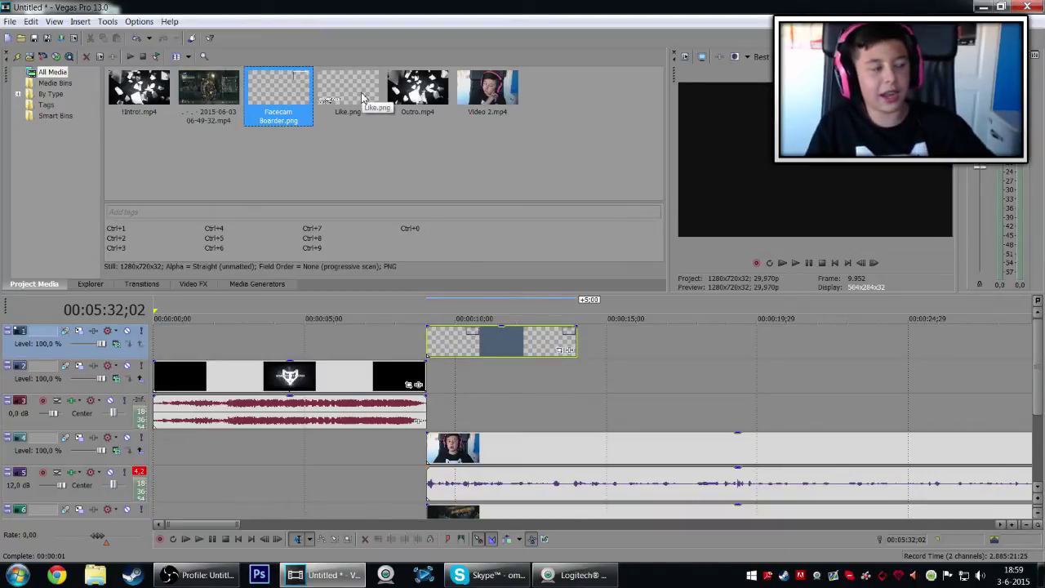
Step: Extend the Facecam Boarder.png clip so that it finishes exactly at the end of the Video 2 clip
scroll(523, 360, "down", 10)
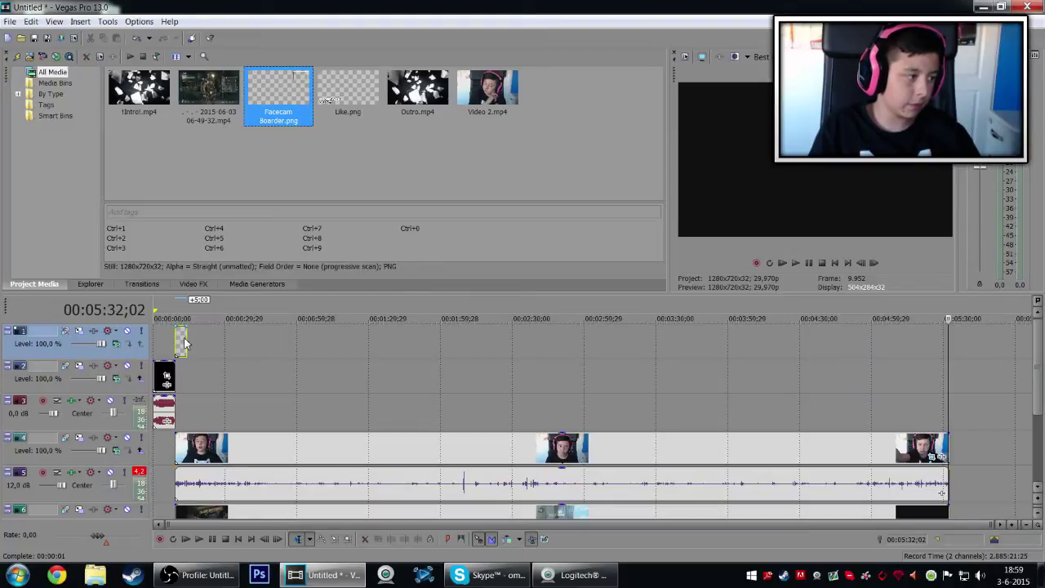
left_click_drag(187, 343, 949, 356)
scroll(822, 378, "up", 8)
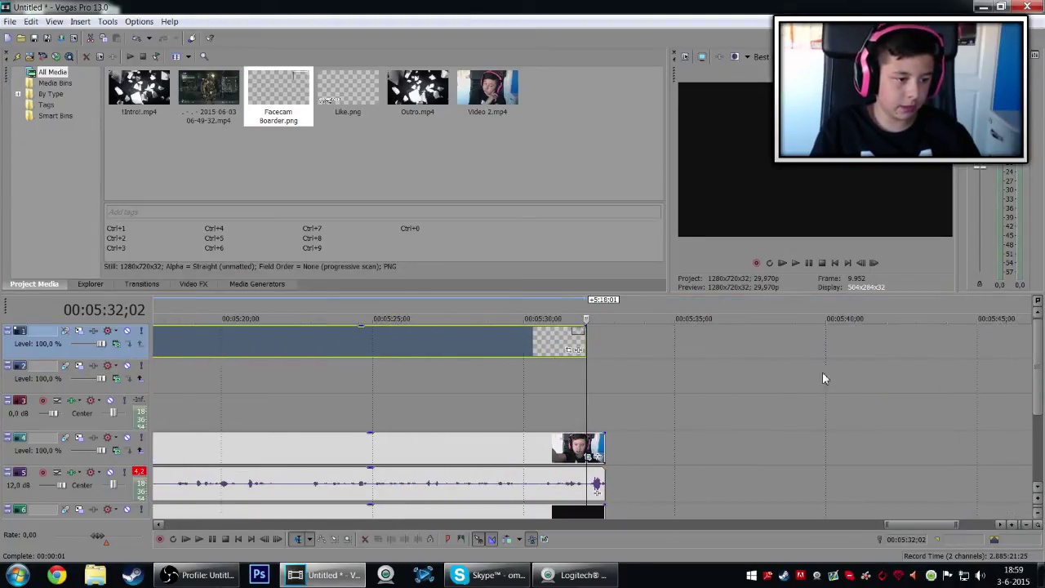
mouse_move(586, 340)
left_mouse_down()
mouse_move(612, 349)
mouse_move(603, 349)
left_mouse_up()
scroll(620, 408, "up", 3)
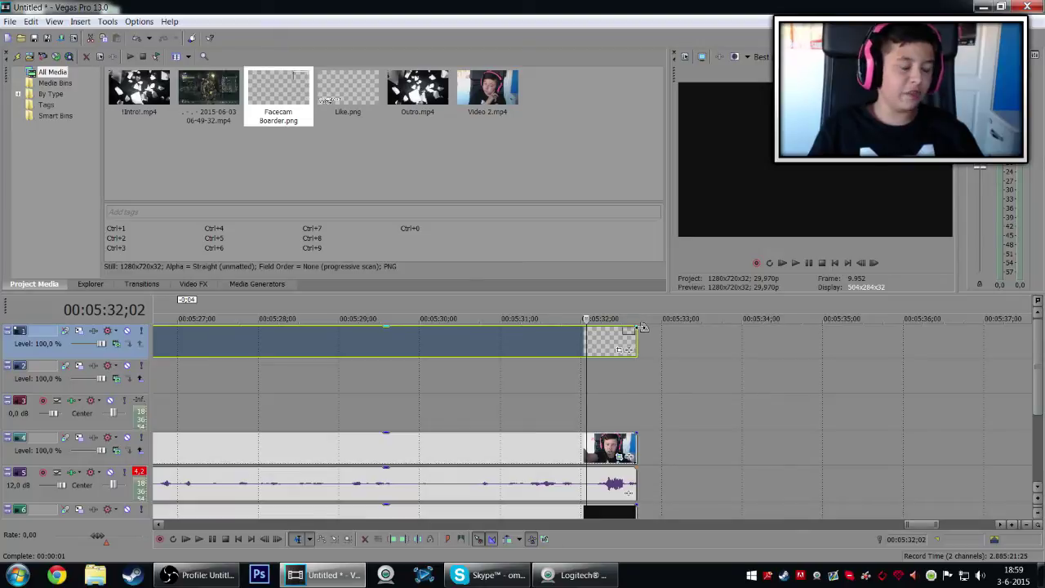
Step: Add matching fade-outs of about two seconds, starting at 00:05:30;21, to the Facecam Boarder.png and Video 2 clips
mouse_move(642, 327)
left_mouse_down()
mouse_move(469, 342)
mouse_move(482, 344)
left_mouse_up()
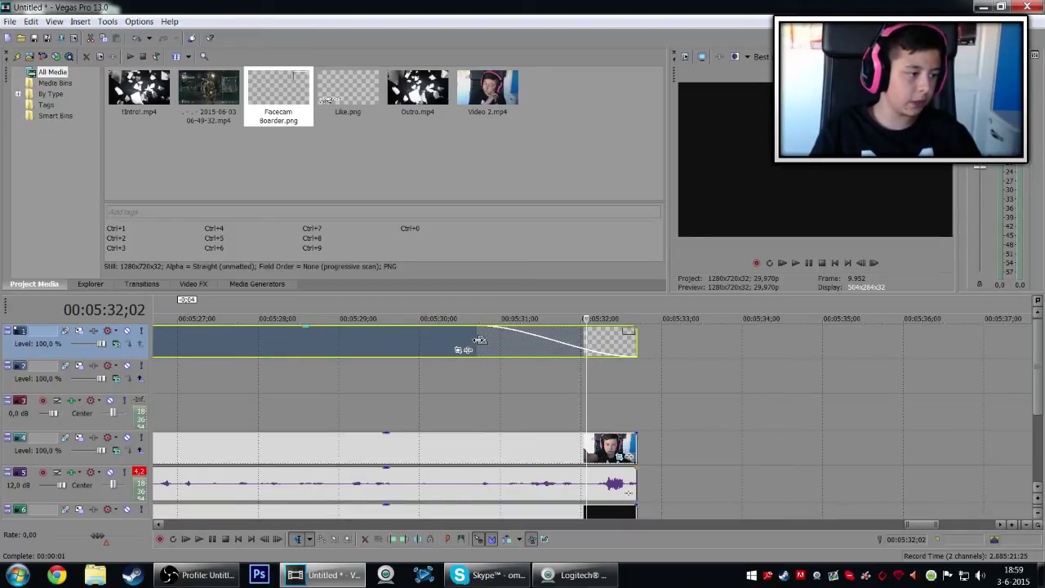
left_click(477, 340)
left_click_drag(637, 434, 487, 440)
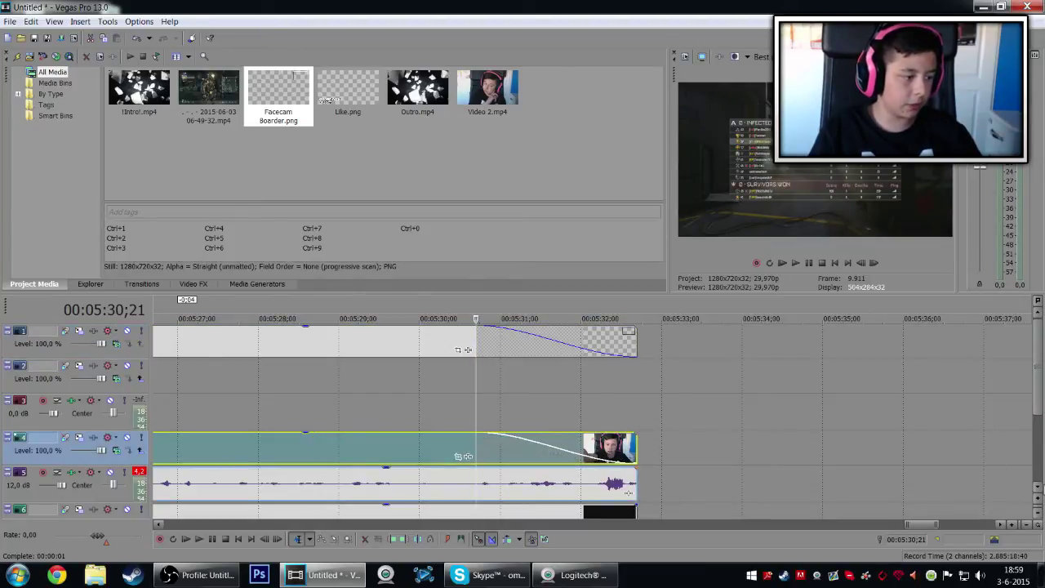
Step: Fade out the end of the gameplay video from 00:05:30;21, matching the fade on the Video 2 clip
left_click(1037, 487)
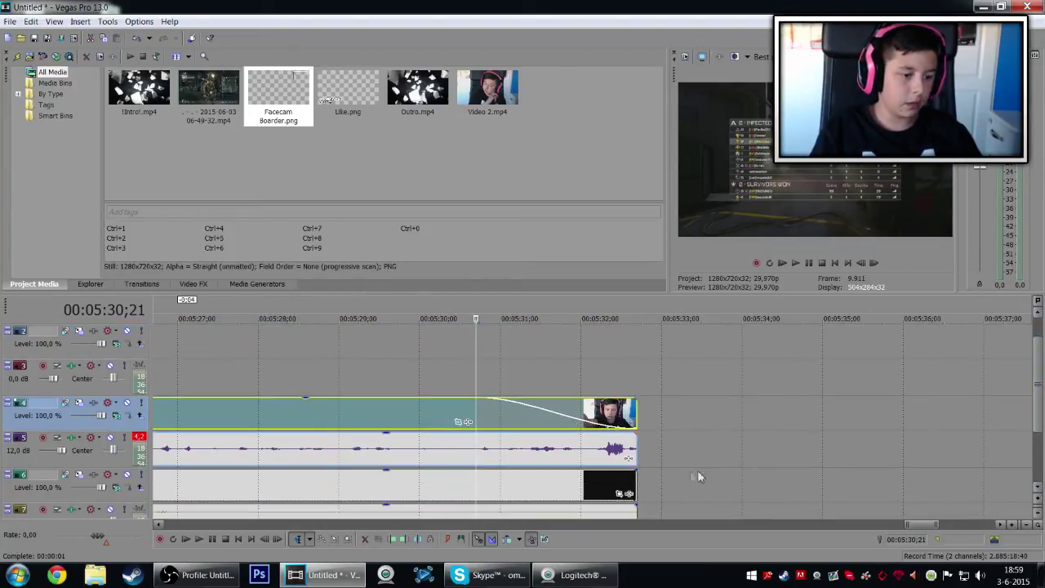
left_click(636, 467)
left_click(638, 471)
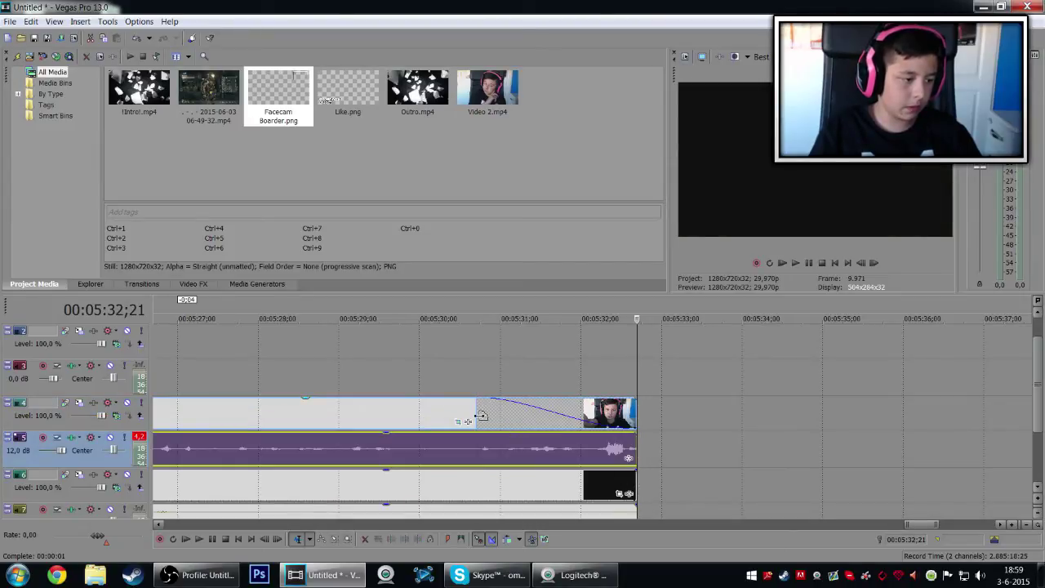
left_click(477, 416)
left_click_drag(638, 471, 488, 472)
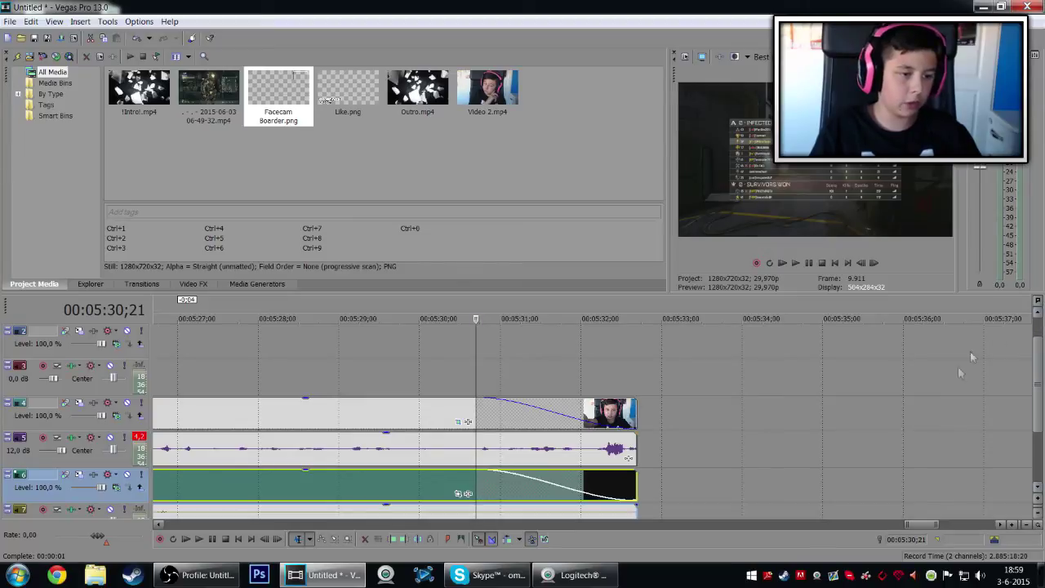
Step: Fade in the Video 2 and gameplay video clips over about one second, from the end of the intro to 00:00:10;01
left_click_drag(923, 524, 194, 530)
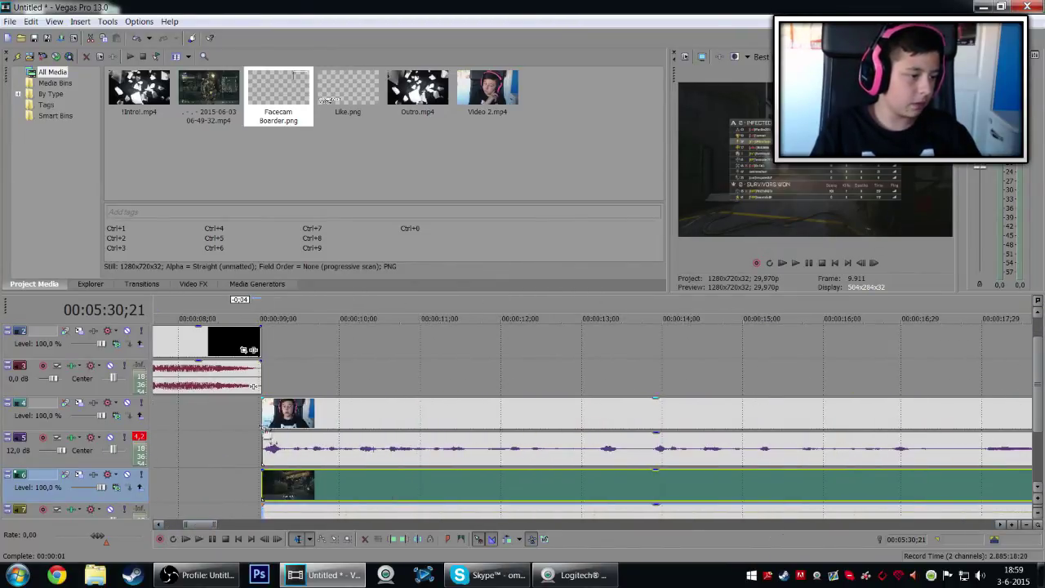
left_click_drag(259, 400, 339, 409)
left_click(340, 414)
left_click_drag(267, 478, 344, 472)
Step: Align the start of the Facecam Boarder.png clip with the intro's end and fade it in up to 00:00:10;01
scroll(1029, 342, "up", 1)
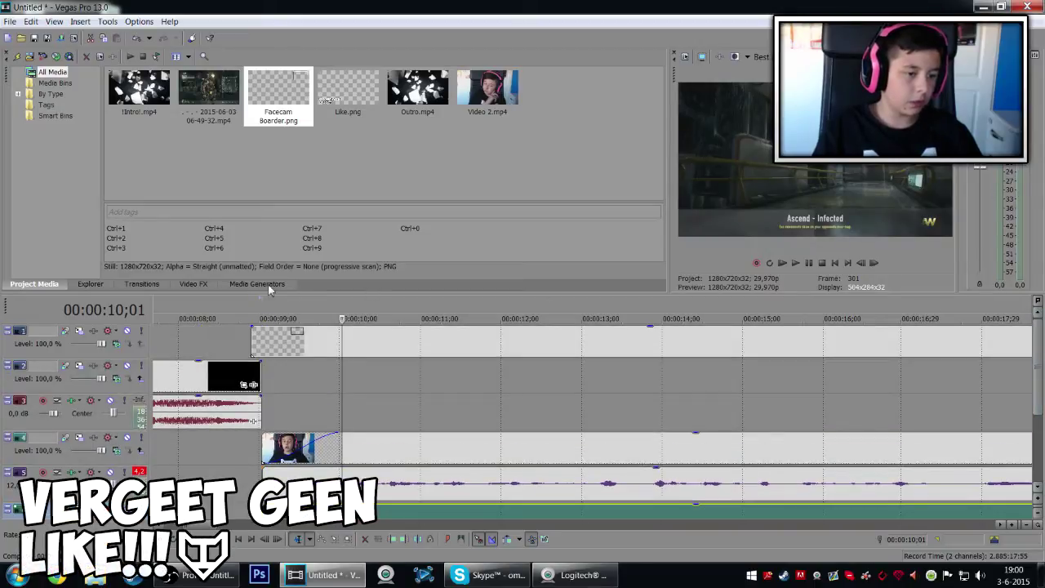
left_click_drag(253, 343, 338, 327)
scroll(343, 359, "down", 8)
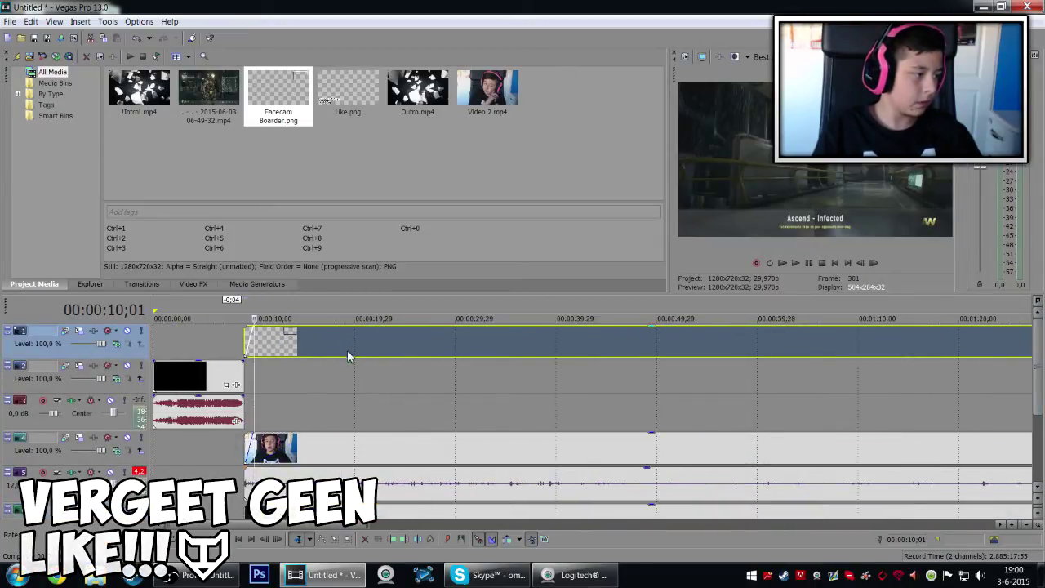
scroll(539, 367, "up", 8)
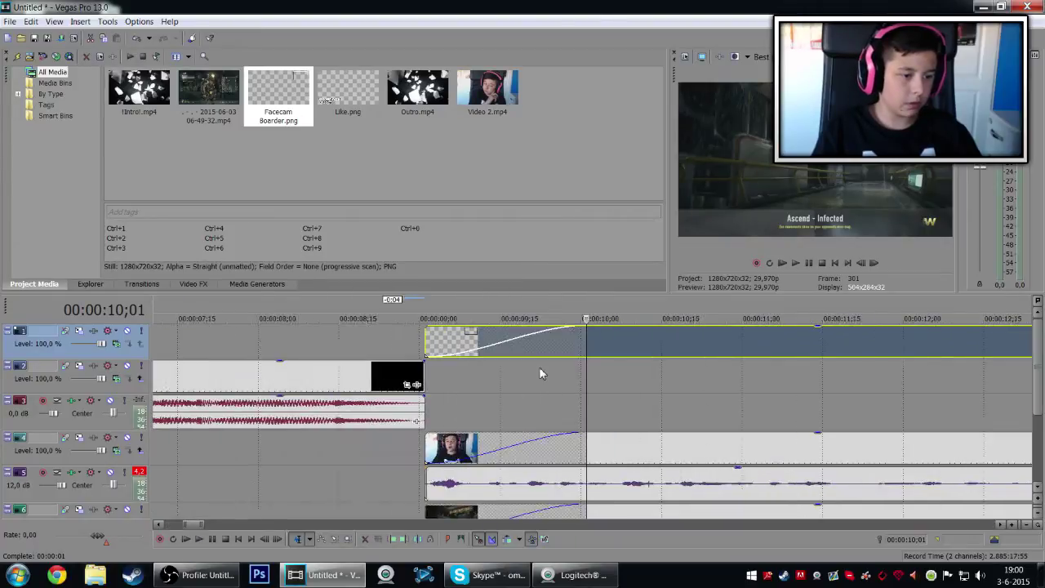
Step: Add Outro.mp4 after the Video 2 clip with a one-second crossfade and play back the transition
left_click_drag(191, 524, 918, 464)
left_click_drag(418, 90, 457, 456)
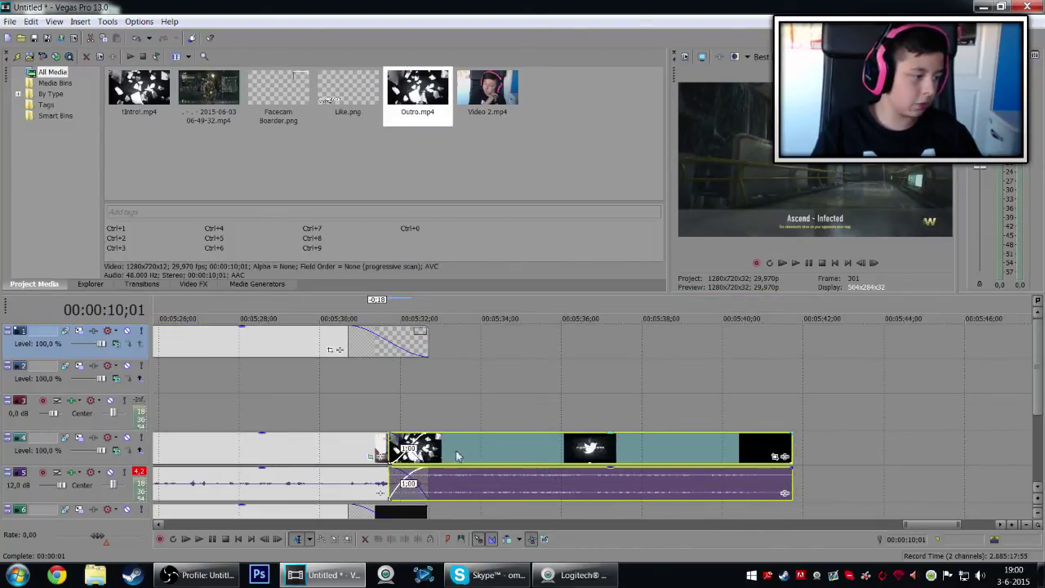
left_click(355, 445)
key("space")
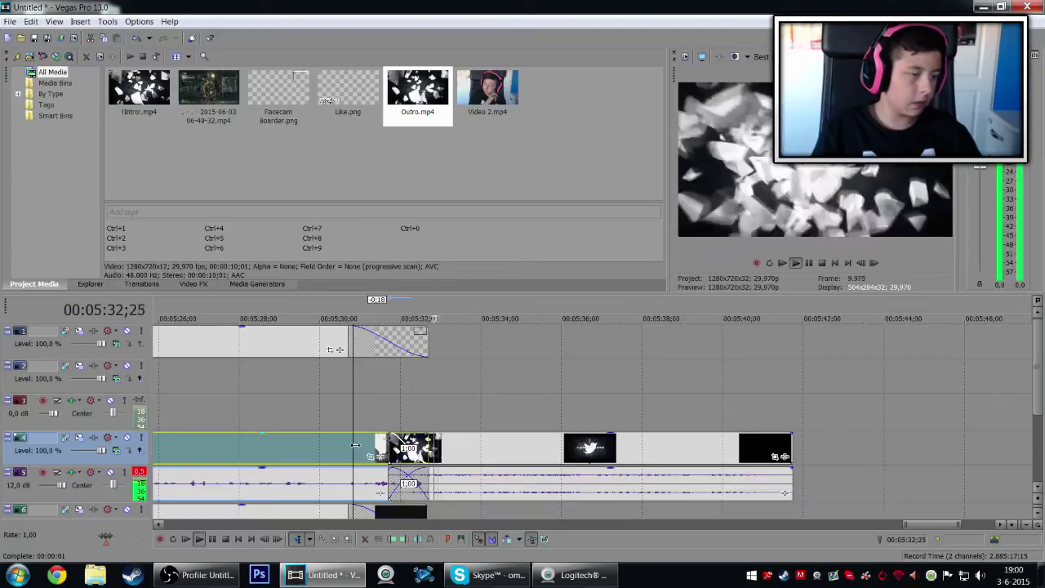
key("space")
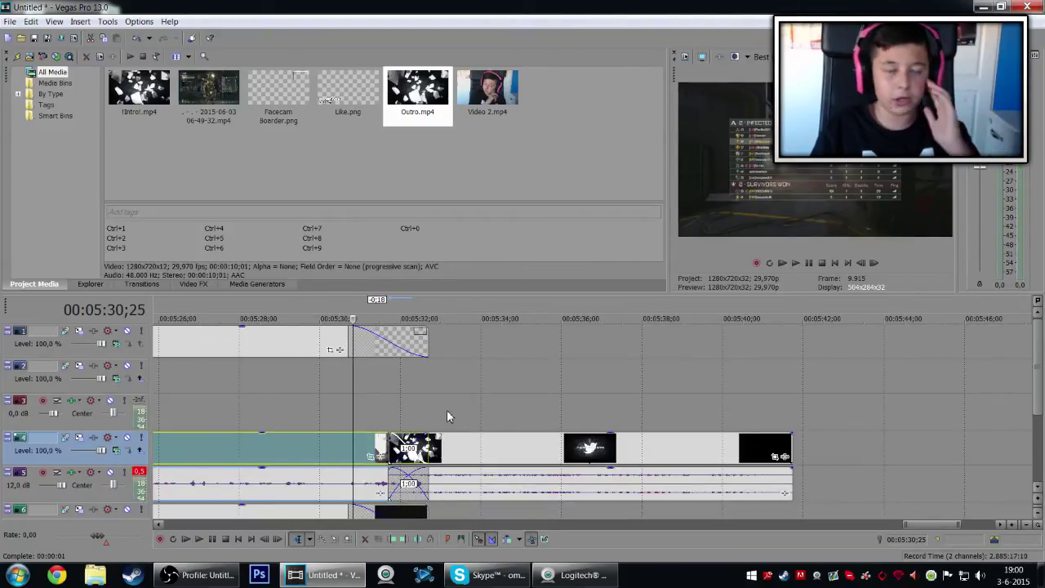
Step: Place Like.png twice on the intro's video track, at about 00:01:50 and 00:03:44
scroll(447, 416, "down", 10)
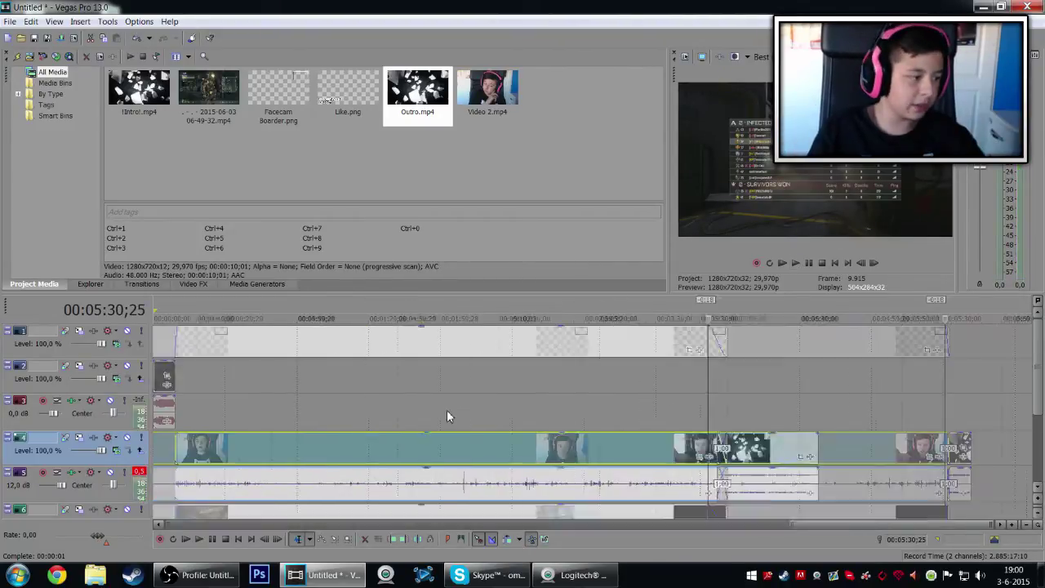
left_click_drag(351, 92, 424, 378)
left_click_drag(346, 80, 692, 381)
Step: Add a short fade-in and fade-out to the second Like.png clip, at about 00:03:44
scroll(429, 411, "up", 2)
scroll(428, 410, "up", 2)
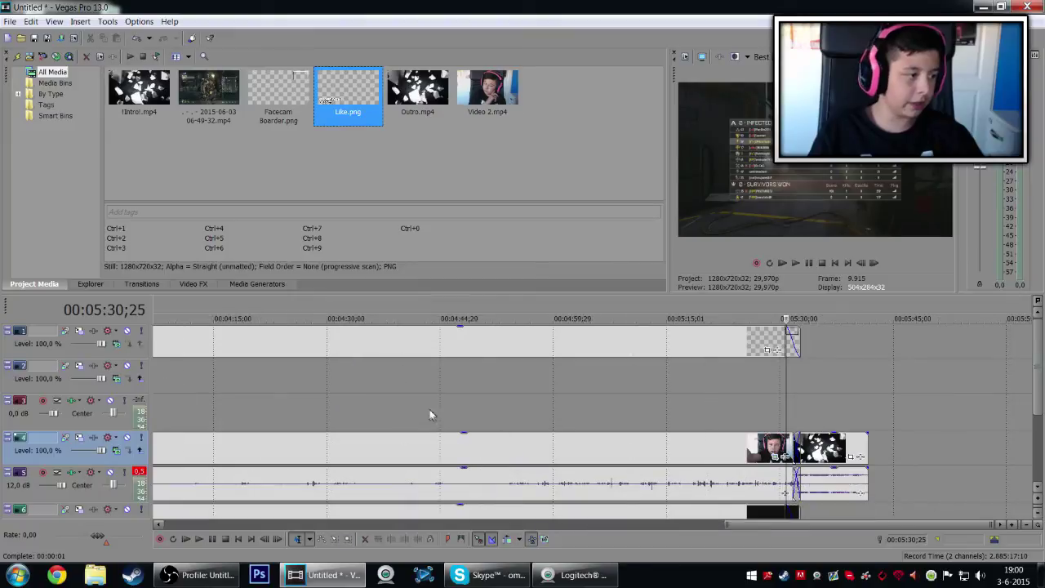
left_click_drag(789, 525, 650, 539)
scroll(615, 504, "up", 2)
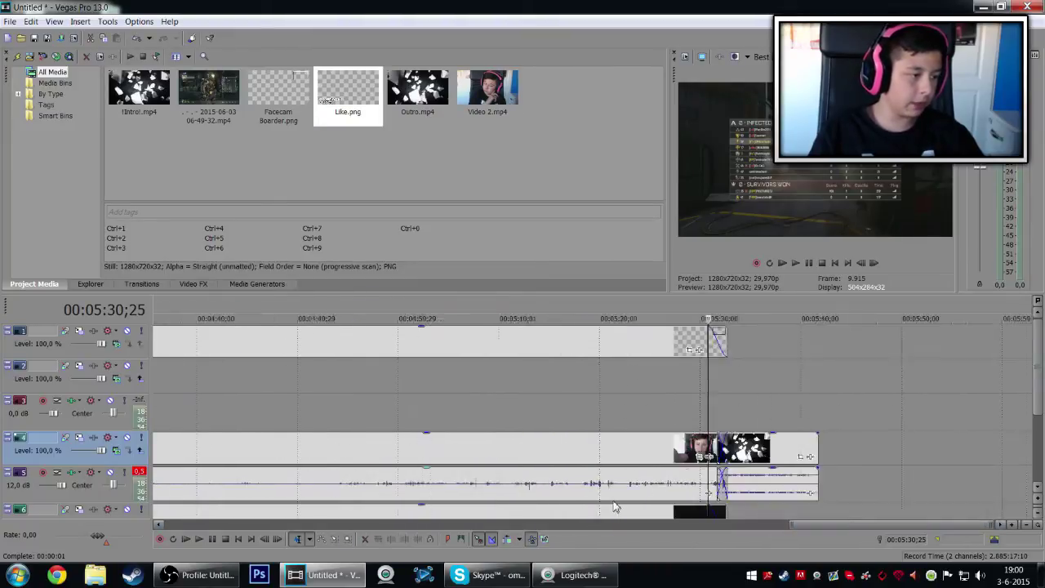
left_click_drag(884, 527, 644, 530)
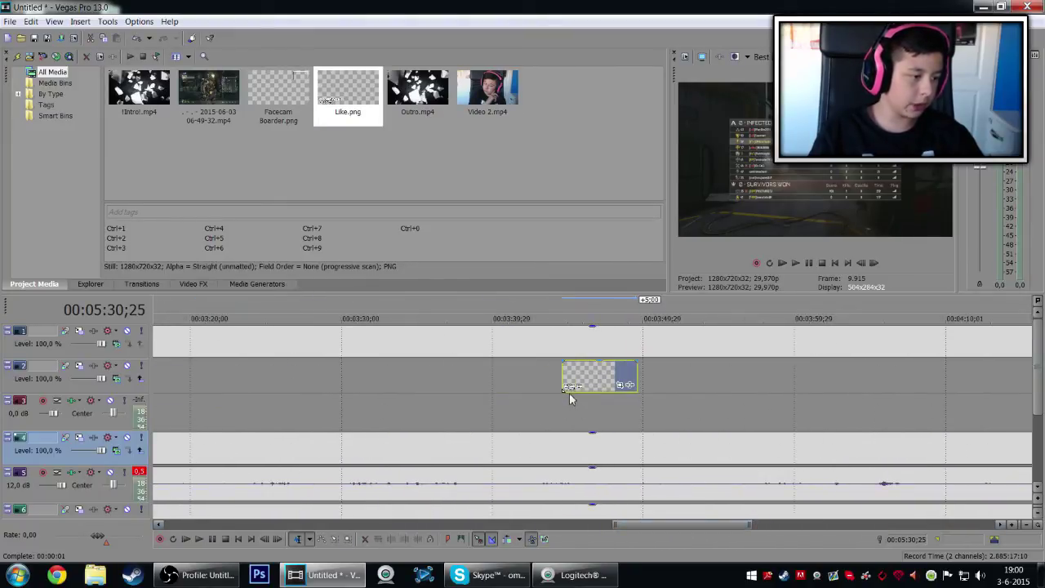
left_click_drag(565, 362, 569, 365)
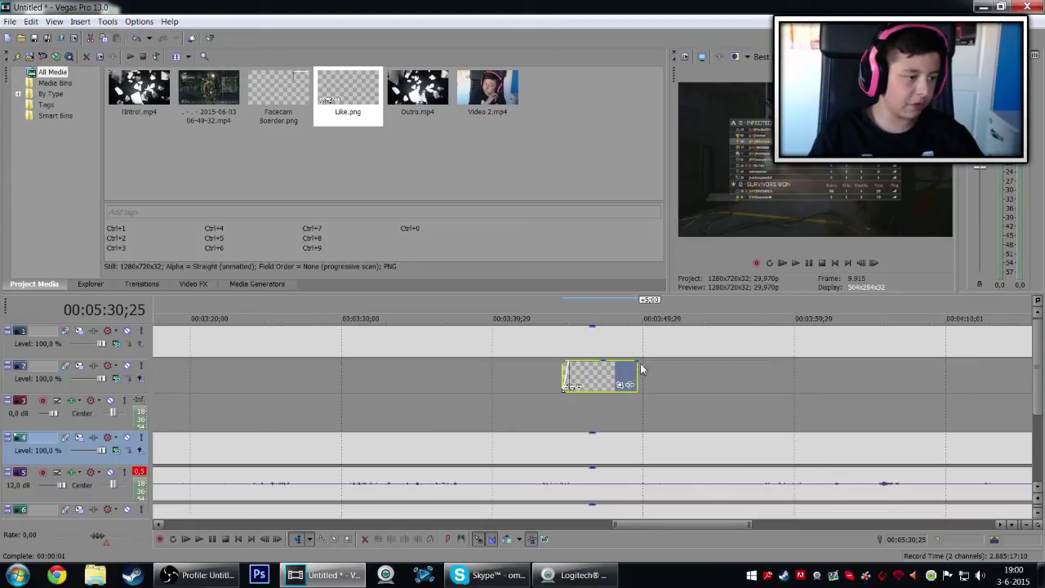
left_click_drag(641, 363, 634, 364)
Step: Add a short fade-out and fade-in to the first Like.png clip, at about 00:01:50
left_click_drag(657, 521, 428, 523)
mouse_move(441, 362)
left_mouse_down()
mouse_move(425, 362)
mouse_move(440, 362)
left_mouse_up()
left_click_drag(368, 362, 373, 362)
scroll(383, 398, "down", 5)
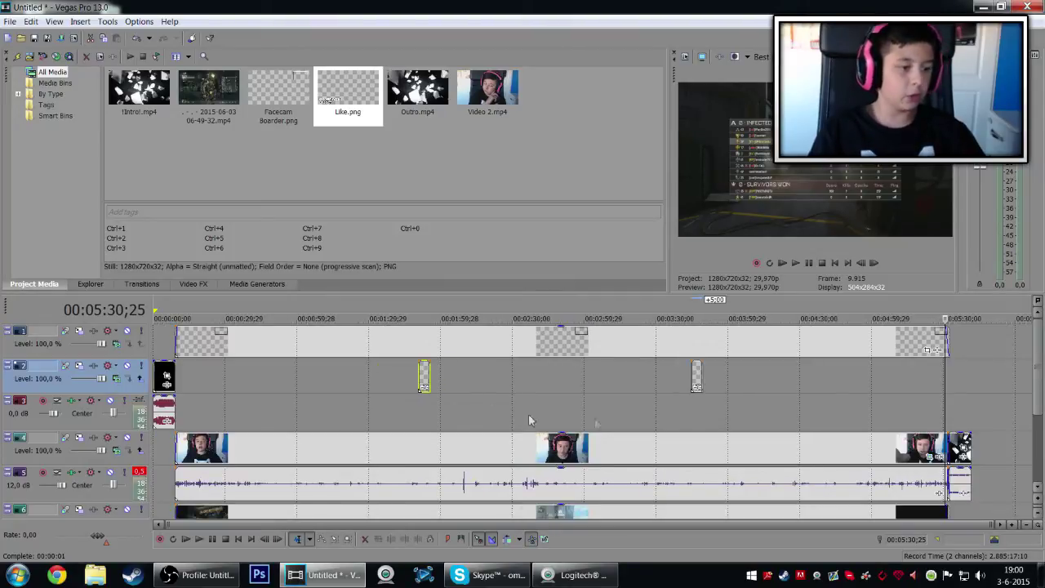
Step: Select the whole project as the loop region, from 00:00:00;00 to the end of the outro at 00:05:41;22
left_click(888, 385)
left_click_drag(865, 388, 85, 418)
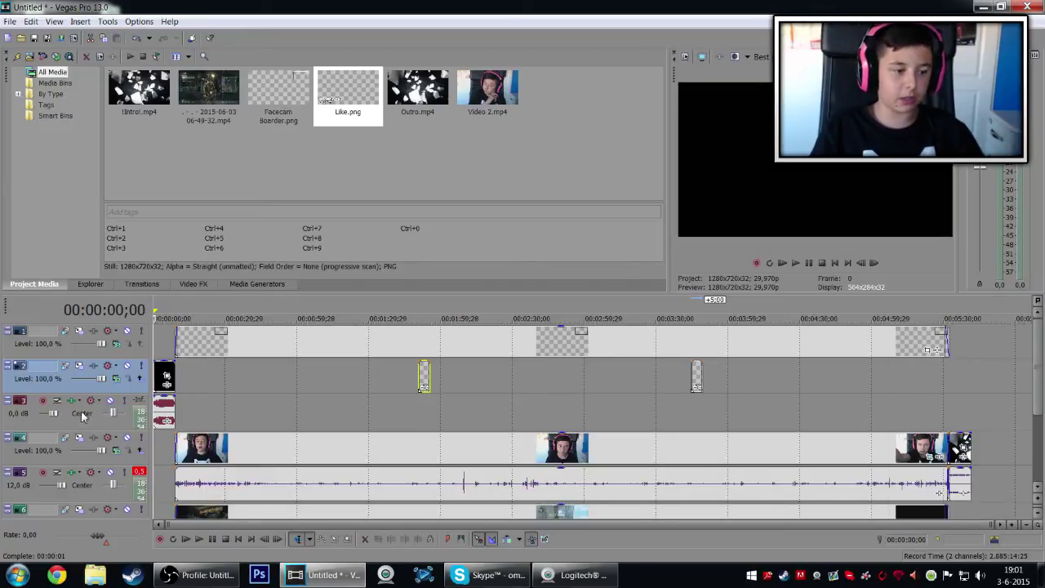
left_click_drag(155, 310, 971, 306)
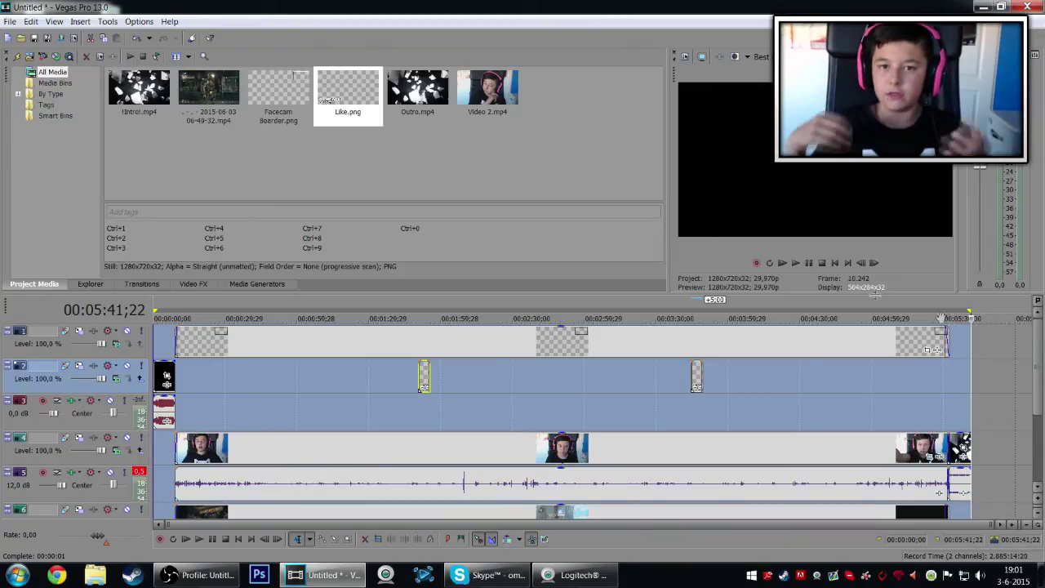
Step: Open the render settings, choose the Youtube template under MainConcept AVC/AAC and review its custom settings without changing them
left_click(59, 38)
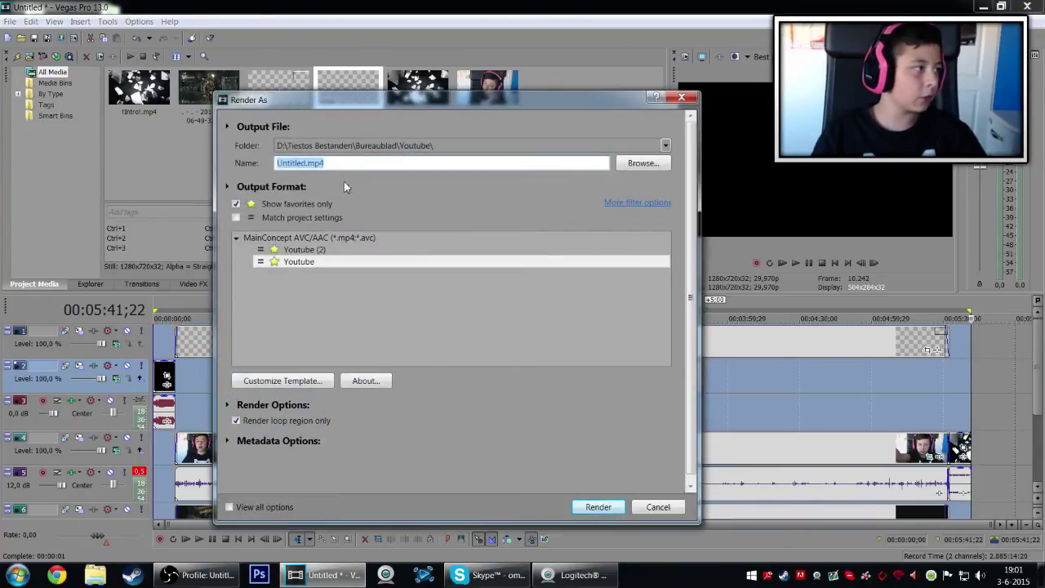
left_click(347, 261)
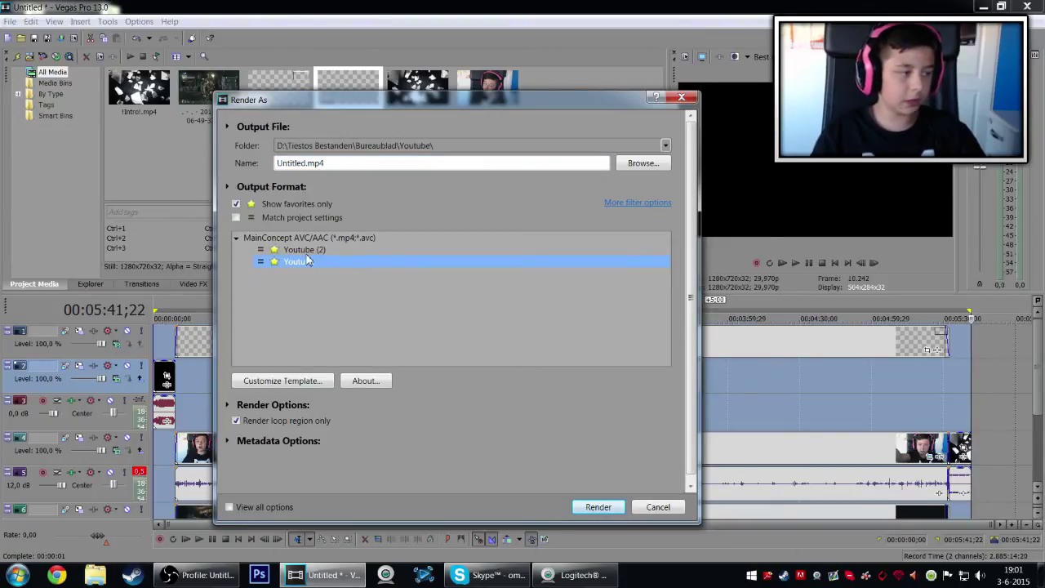
left_click(283, 381)
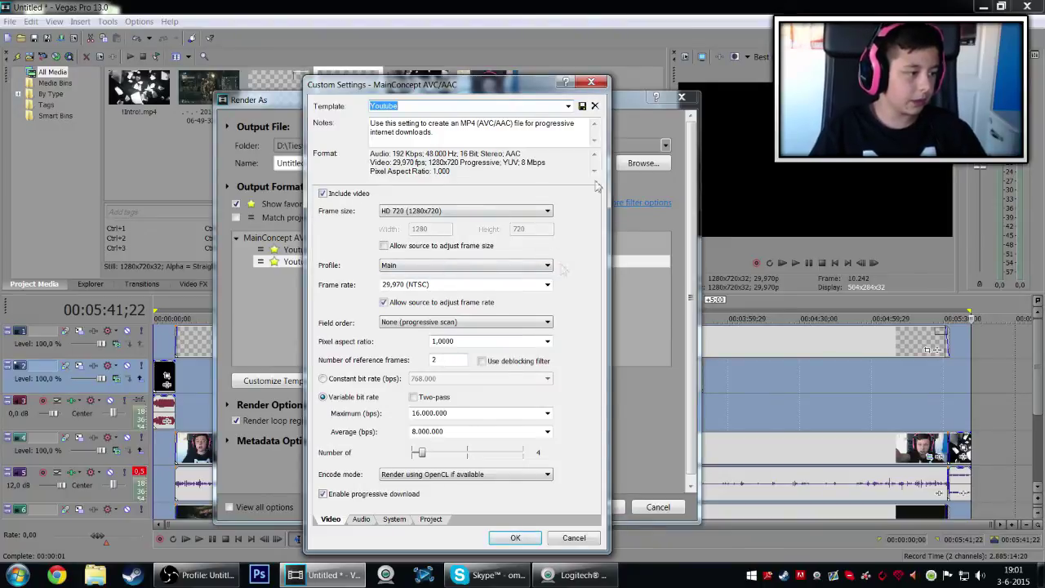
left_click(590, 84)
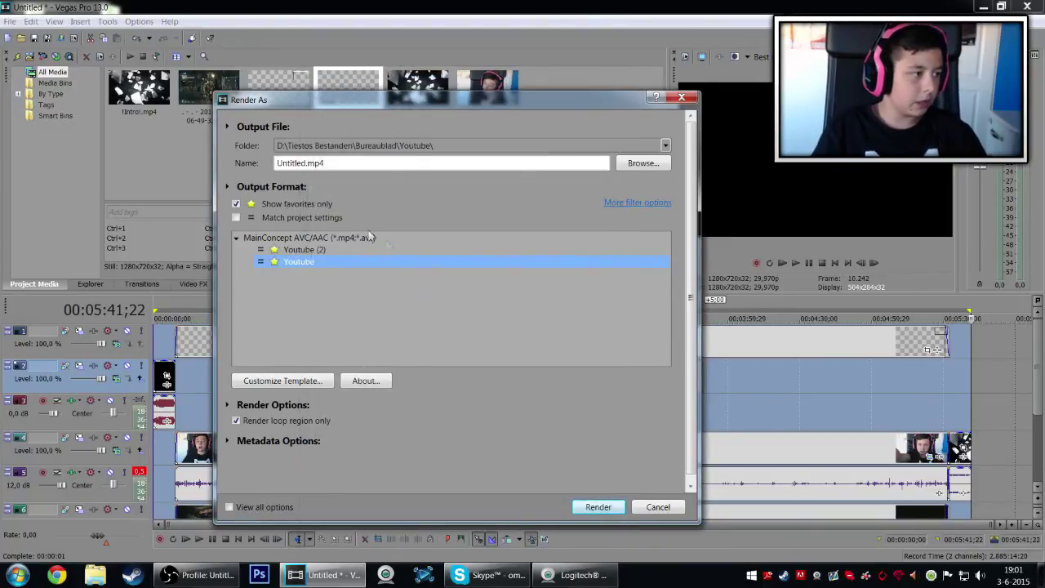
Step: Replace the default output file name with Maandag
key("BackSpace")
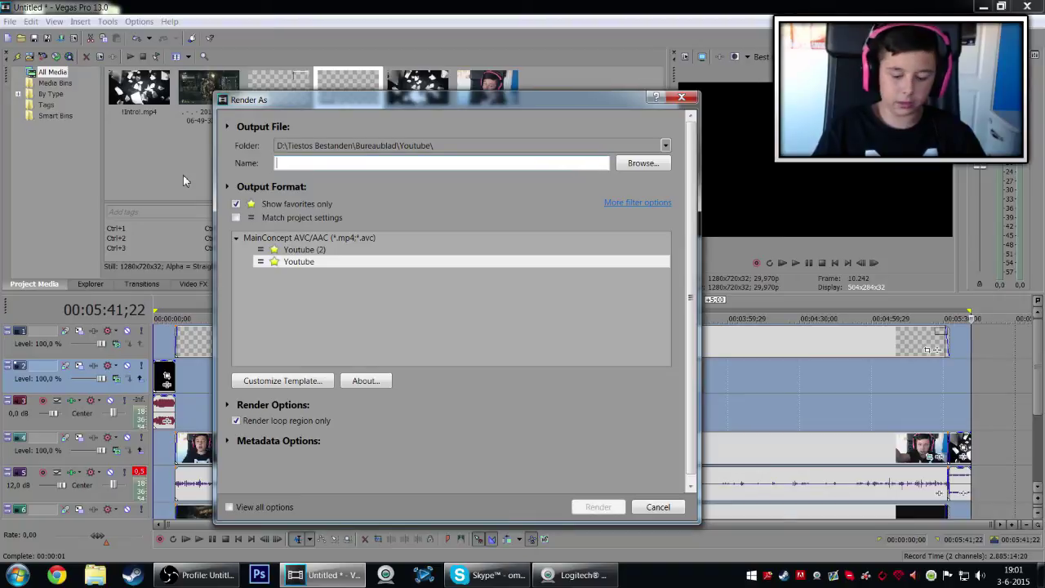
type("Dinsdo")
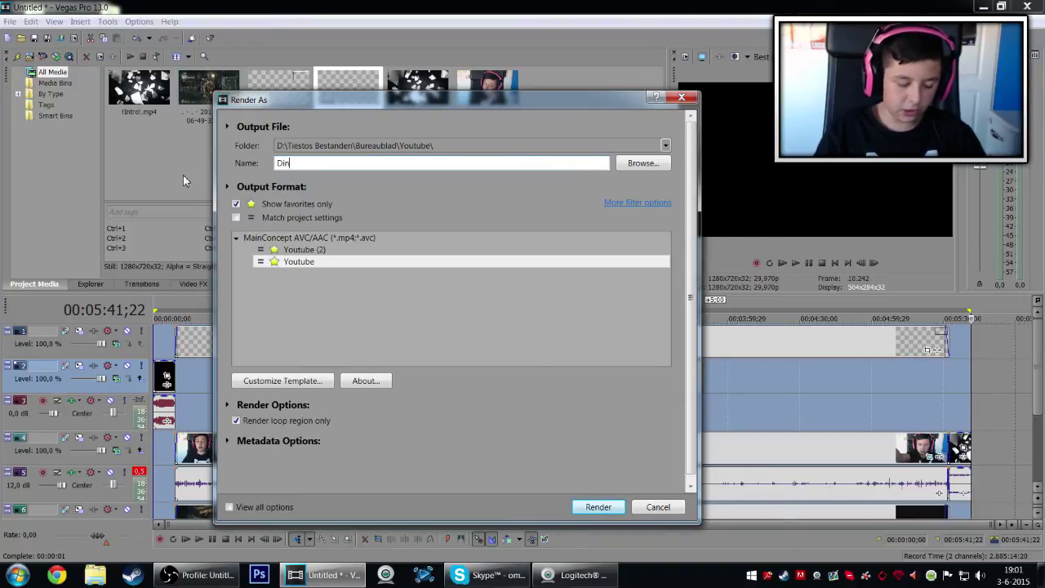
key("BackSpace")
key("BackSpace")
key("BackSpace")
key("BackSpace")
key("BackSpace")
key("BackSpace")
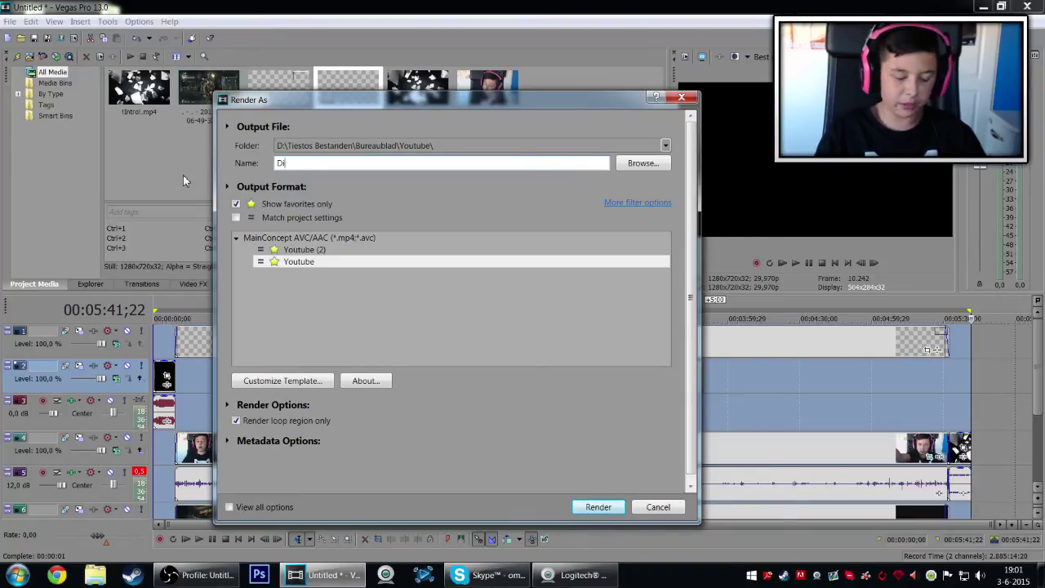
type("Maandag")
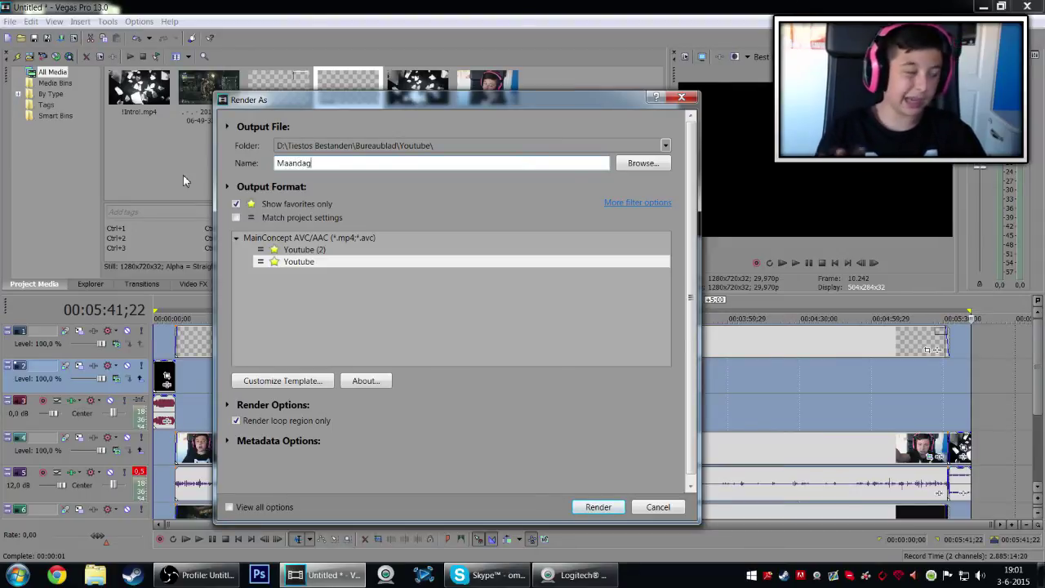
Step: Close the render settings without rendering, check the existing videos in the desktop's Youtube folder, and return to the Vegas Pro project
left_click(683, 97)
key("super+d")
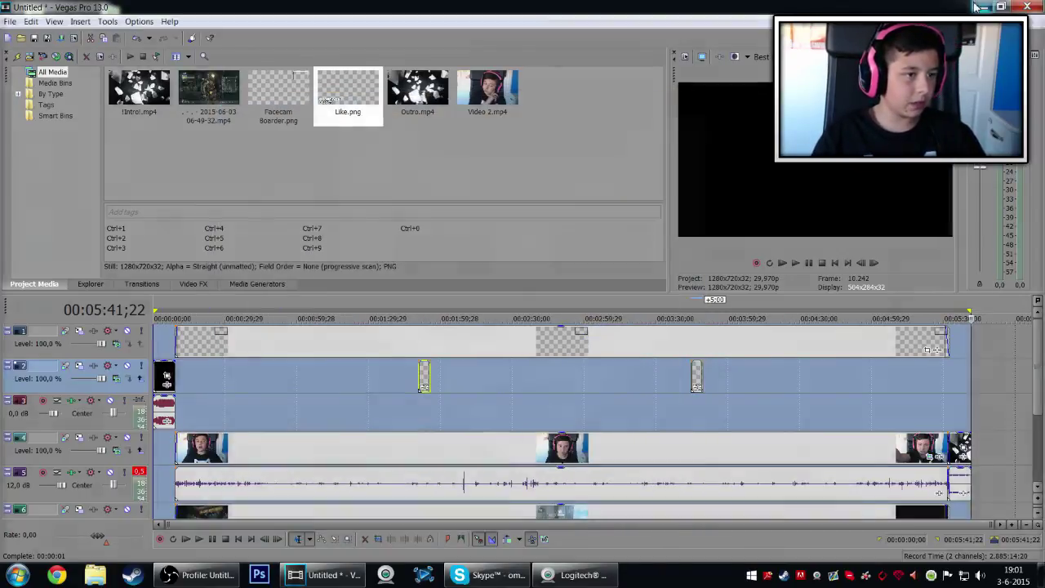
double_click(872, 444)
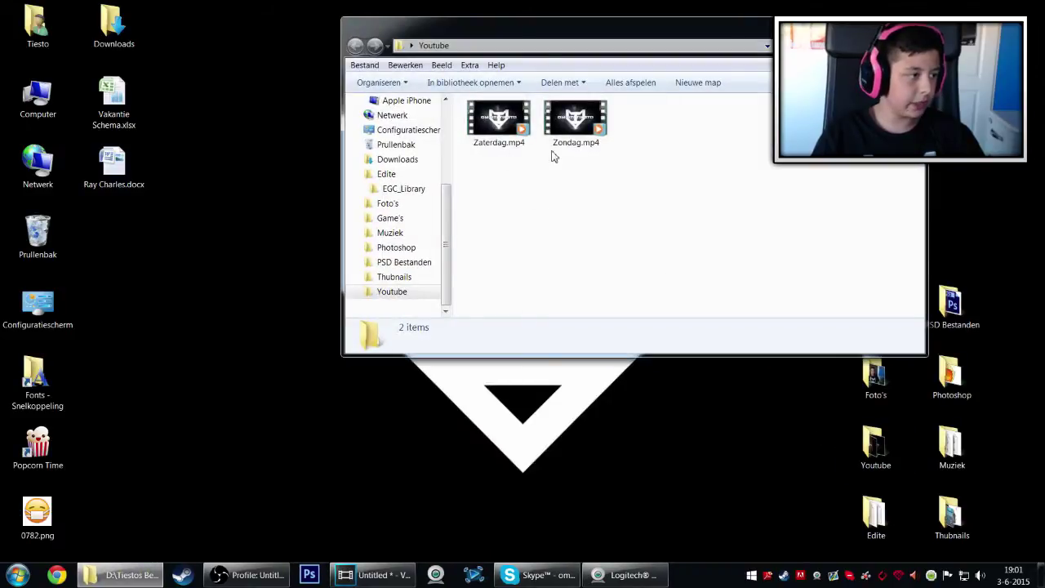
left_click(905, 25)
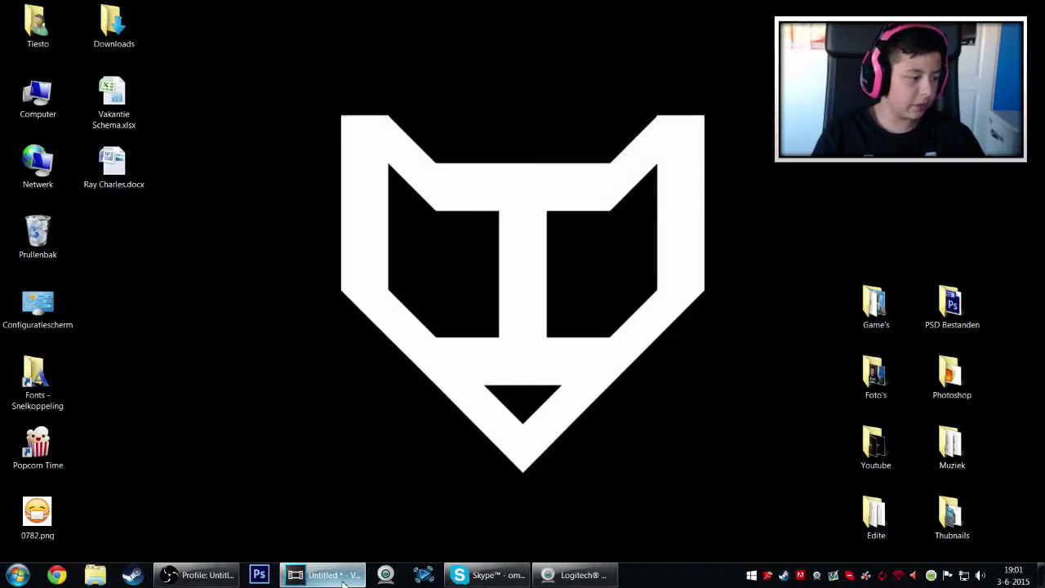
left_click(351, 574)
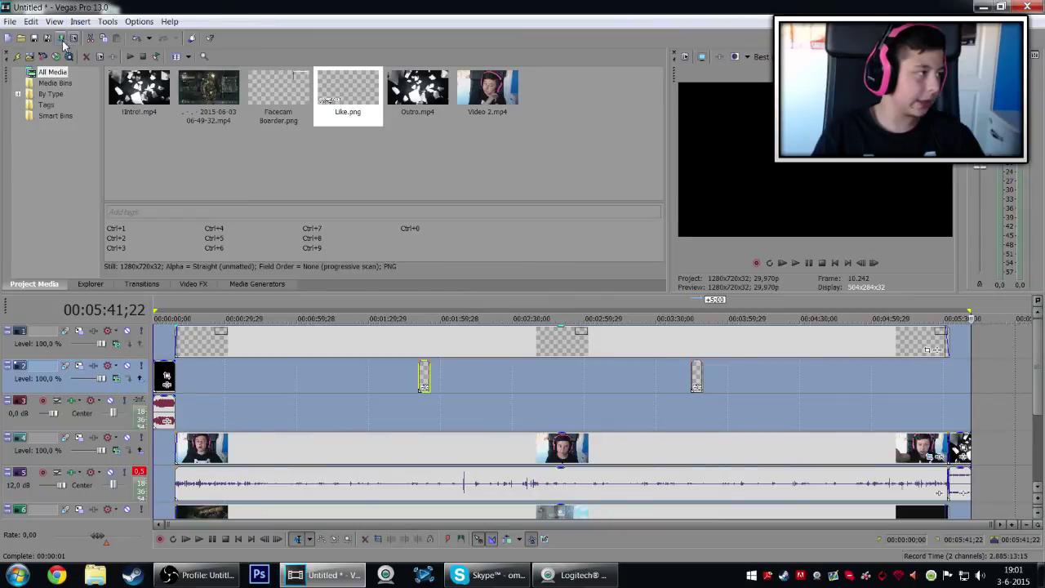
Step: Render the loop region with the Youtube template to the Youtube folder, naming the output "Maandag.", and minimize the editor while it renders
left_click(64, 39)
left_click(343, 262)
left_click(339, 164)
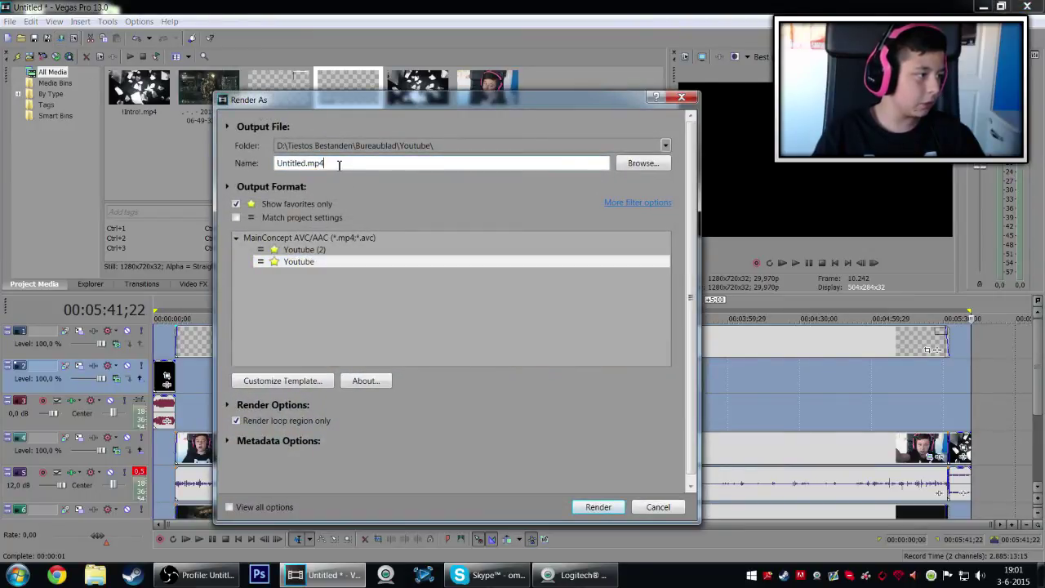
left_click_drag(327, 162, 215, 175)
key("BackSpace")
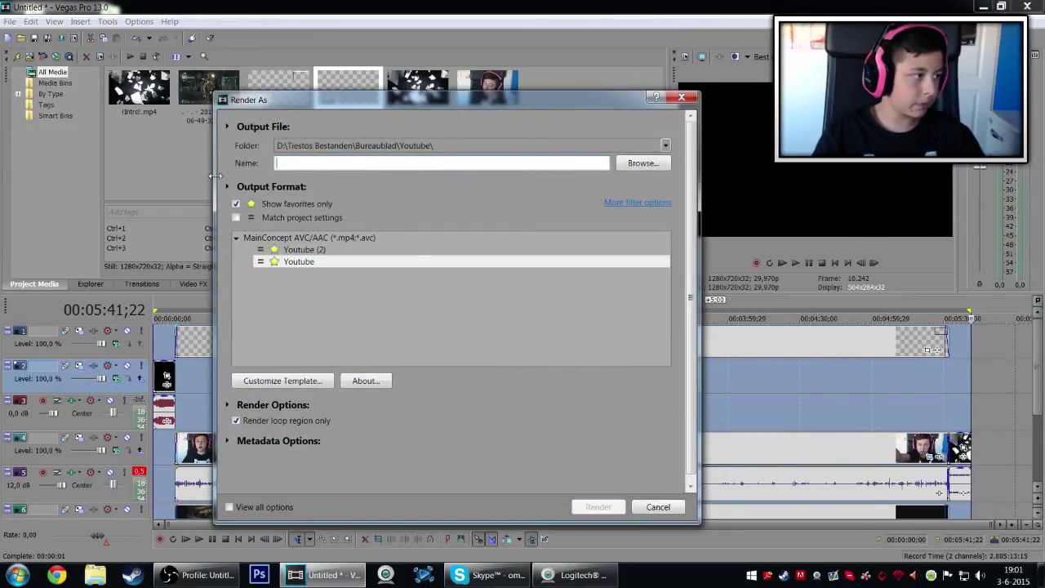
type("Maandag.")
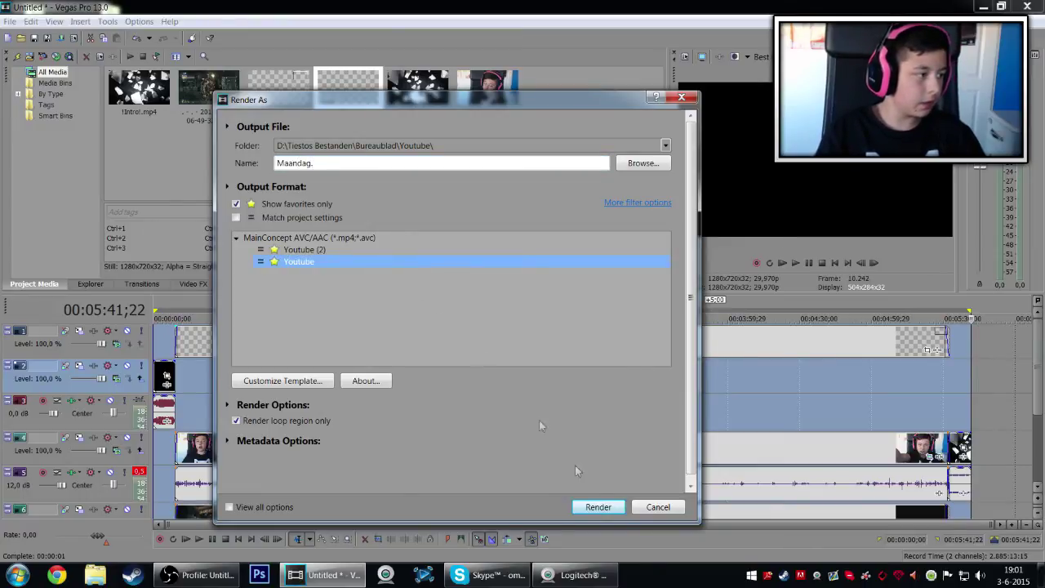
left_click(598, 507)
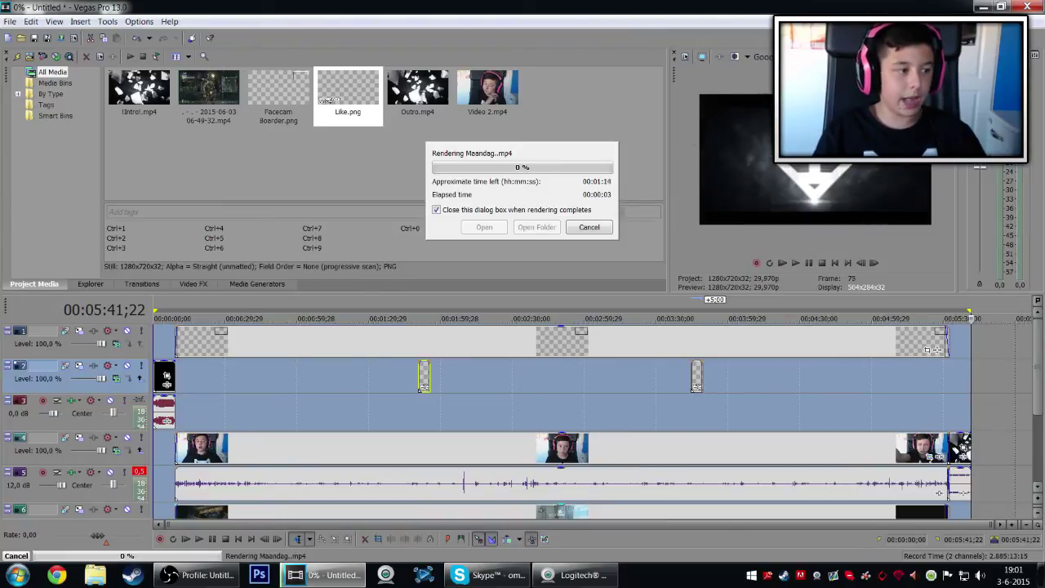
left_click(984, 7)
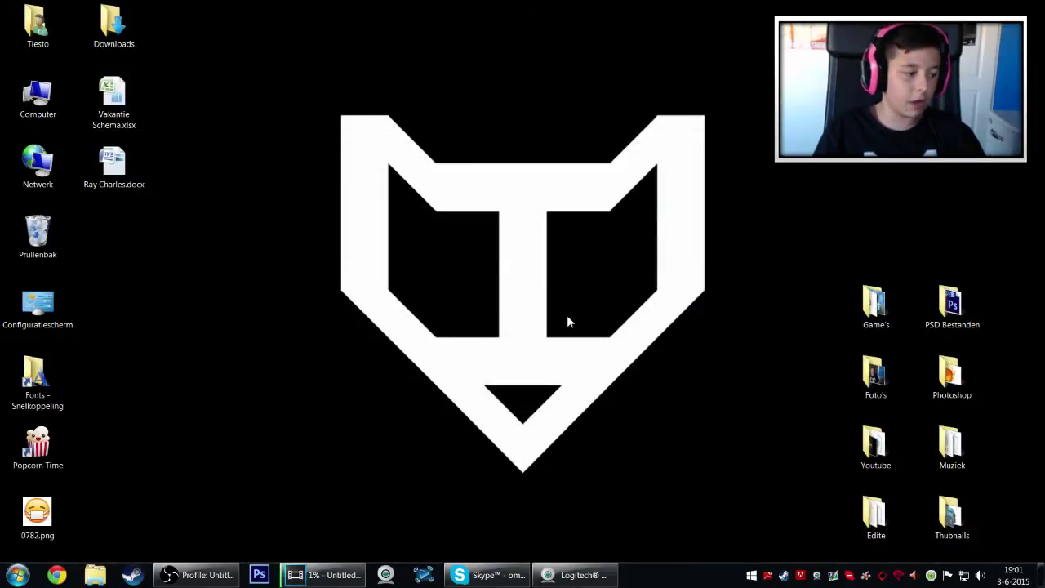